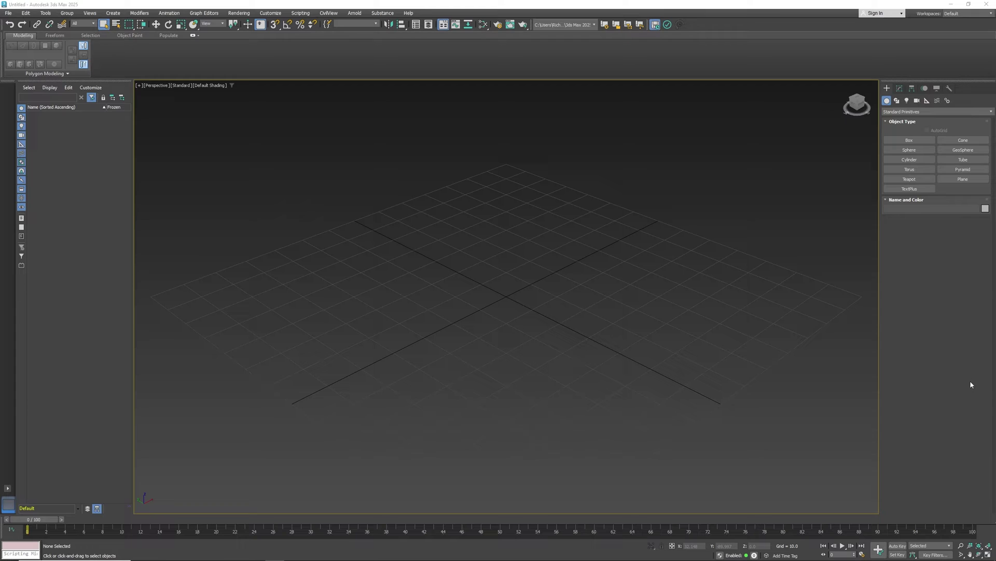
Create a box on the grid by drawing its base and raising its height.
scroll(752, 343, down, 3)
click(21, 163)
click(922, 148)
click(909, 141)
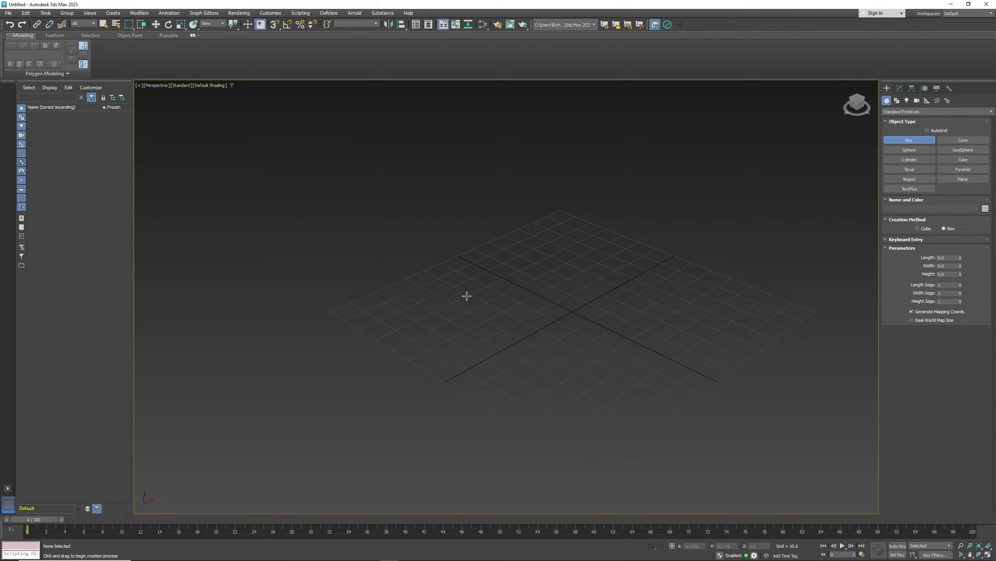
drag(485, 294, 630, 359)
click(521, 336)
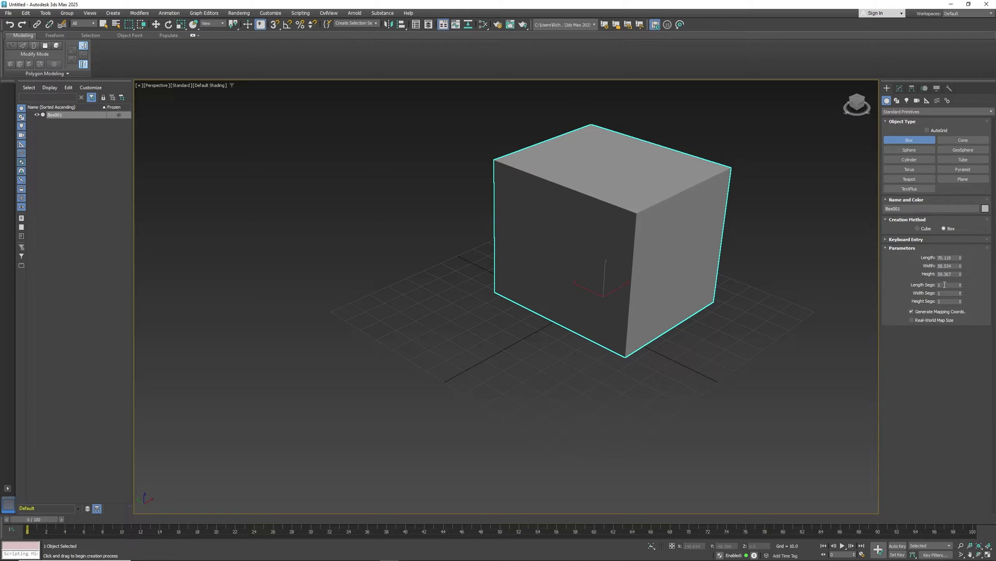
Set the box's Length Segs to 5 and turn on Edged Faces display.
drag(961, 287, 961, 279)
right_click(960, 285)
key(F4)
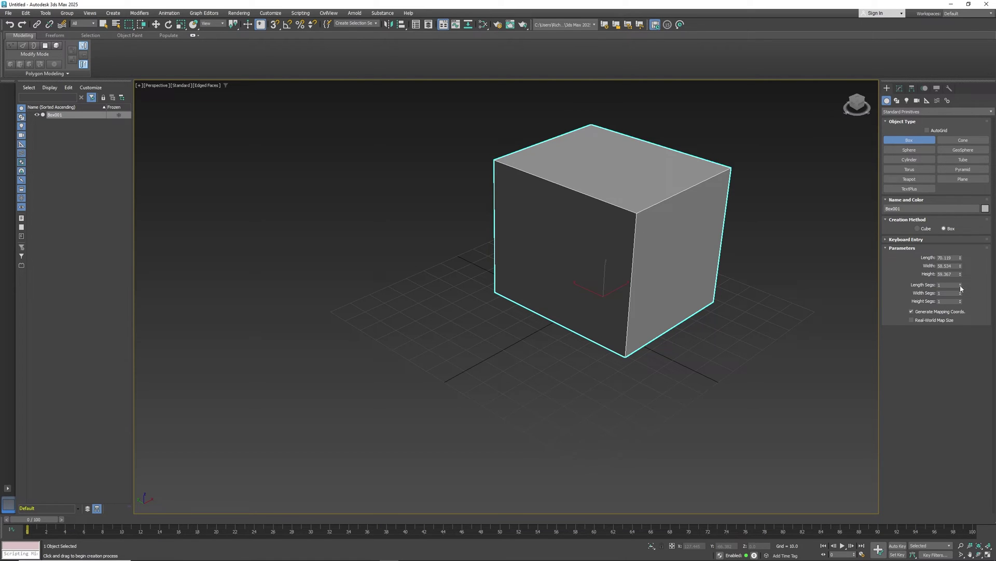
mouse_move(960, 286)
mouse_down()
mouse_move(959, 273)
mouse_move(961, 288)
mouse_up()
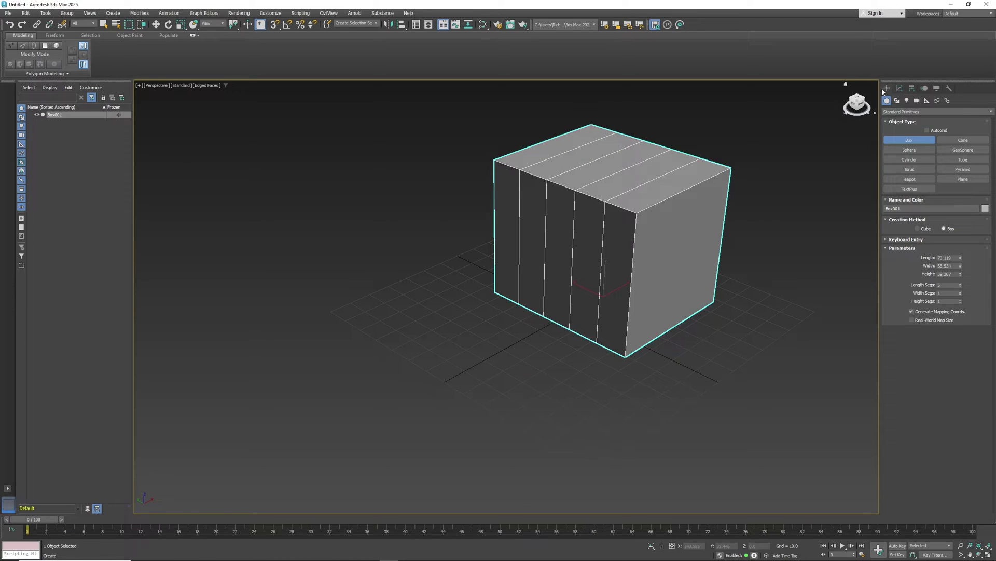
Add an Edit Poly modifier to Box001 from the Modify panel's Modifier List.
click(899, 88)
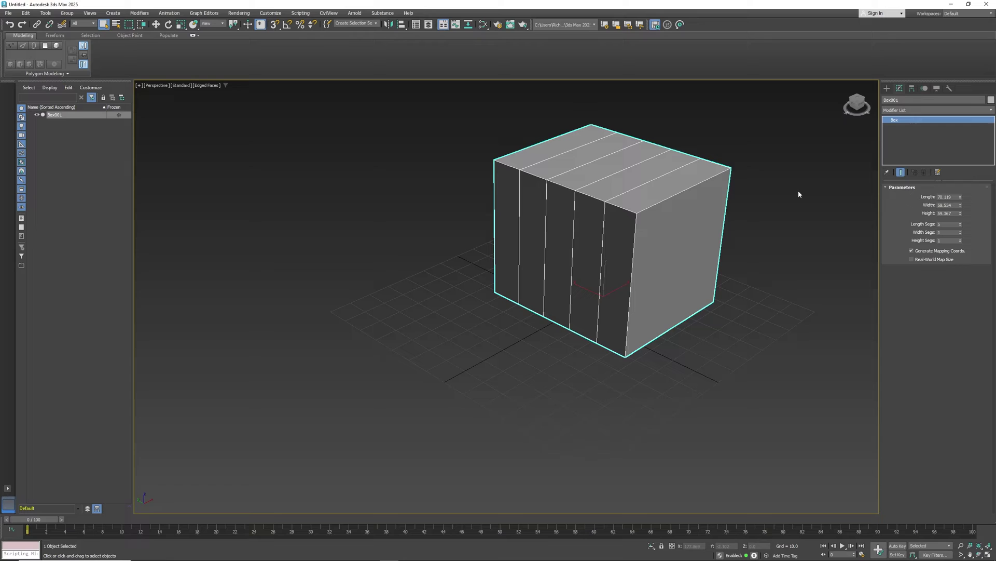
click(993, 110)
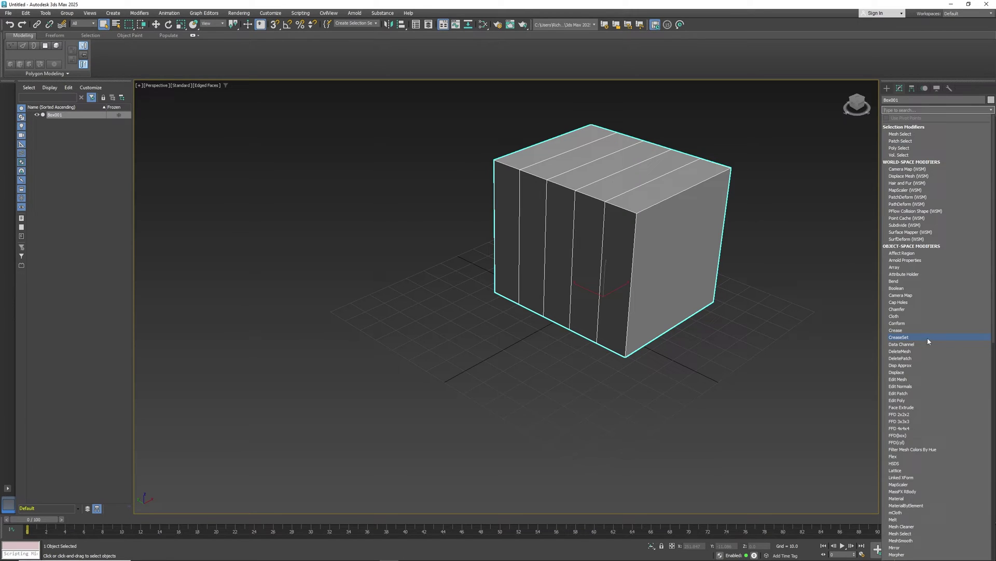
click(927, 400)
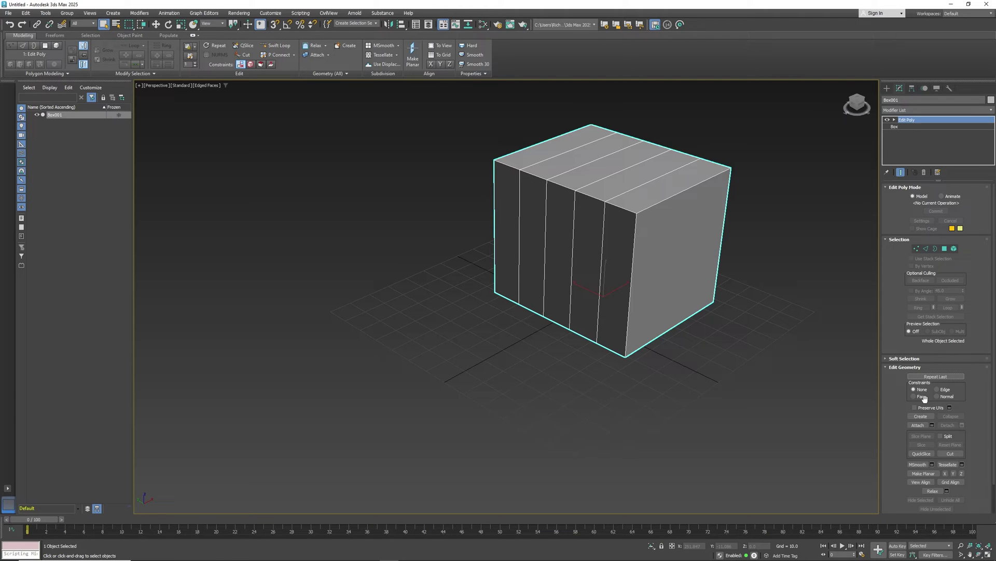
Delete the Edit Poly modifier and convert Box001 to an Editable Poly.
right_click(921, 121)
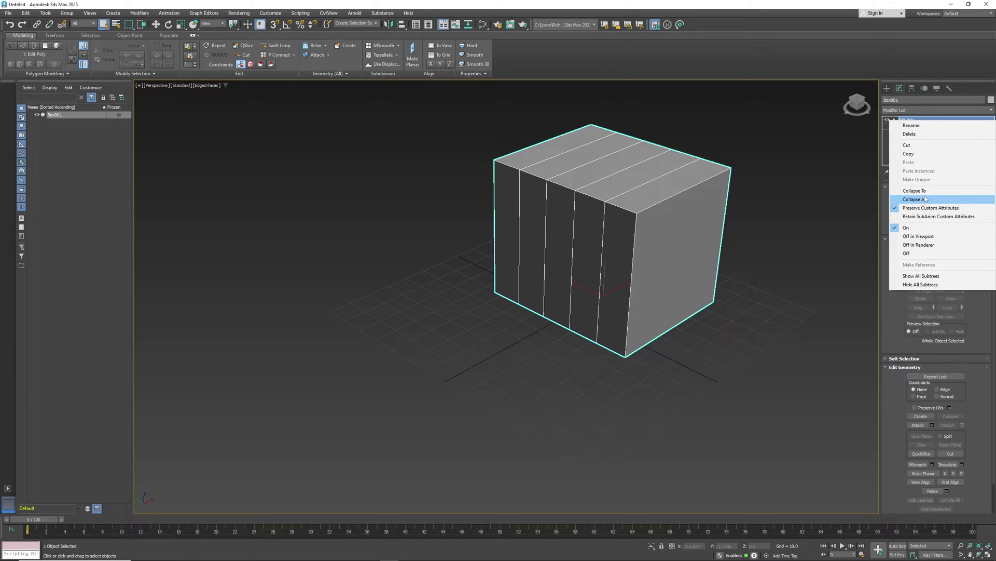
click(777, 213)
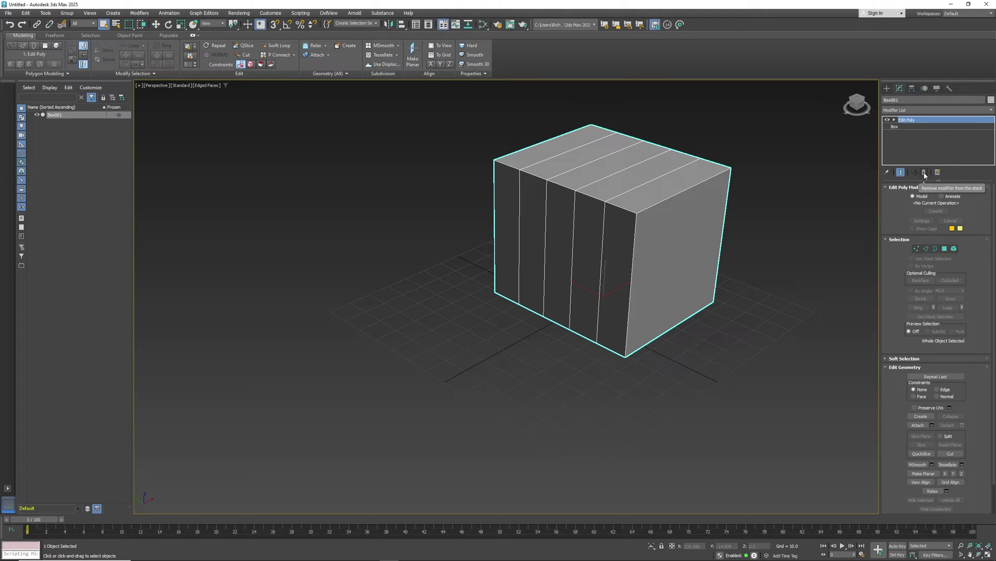
click(924, 173)
right_click(920, 121)
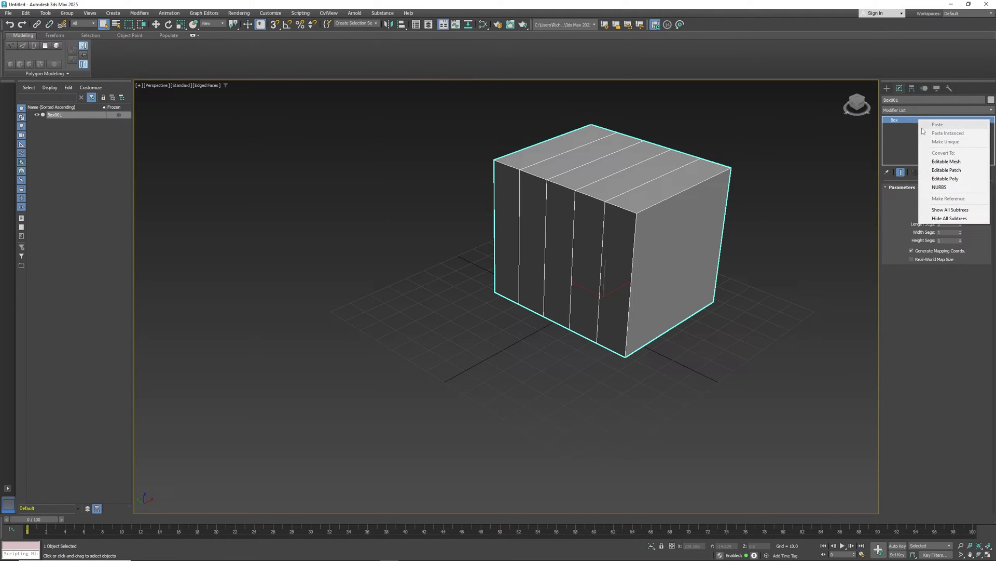
click(943, 179)
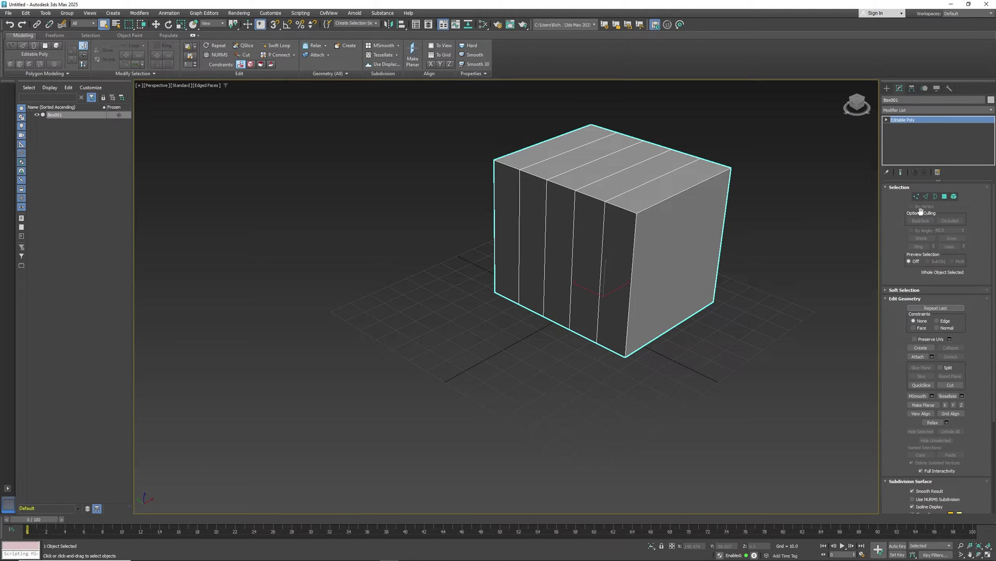
Expand Editable Poly and cycle through the Vertex, Edge, Border, Polygon and Element levels.
click(887, 120)
key(1)
key(2)
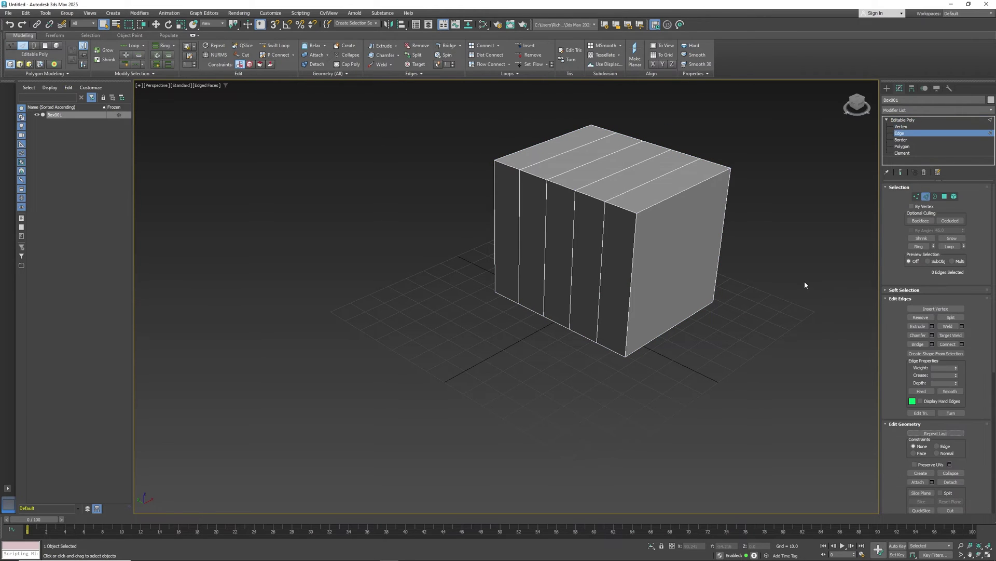
key(3)
key(4)
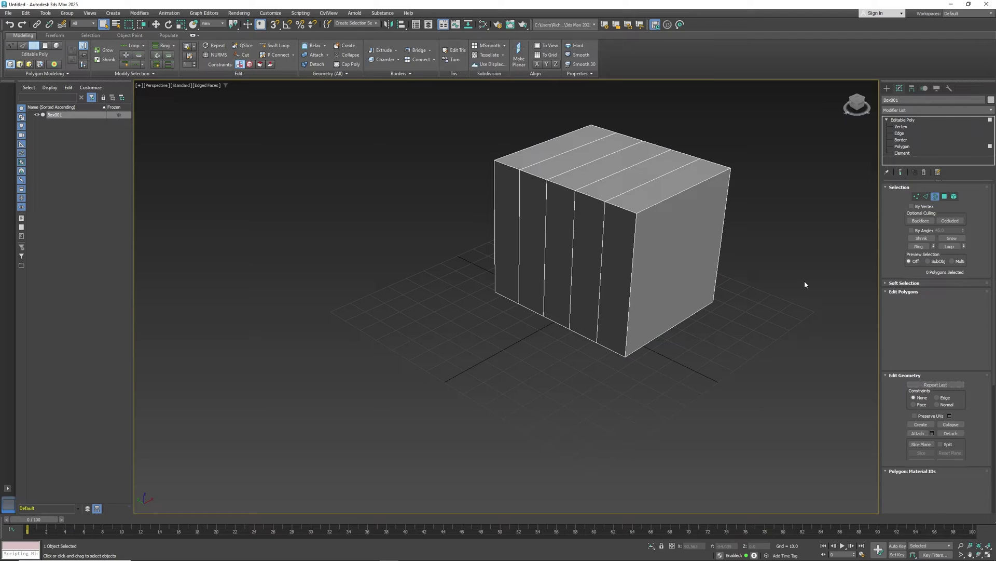
key(5)
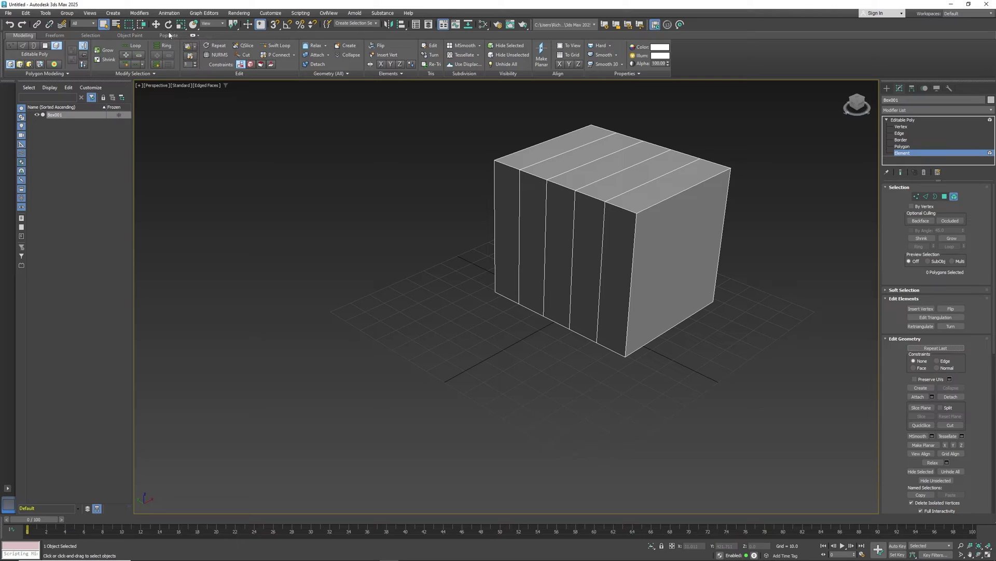
Try the Move, Rotate and Scale shortcuts, then settle on Edge sub-object level.
key(w)
key(e)
key(r)
key(w)
key(2)
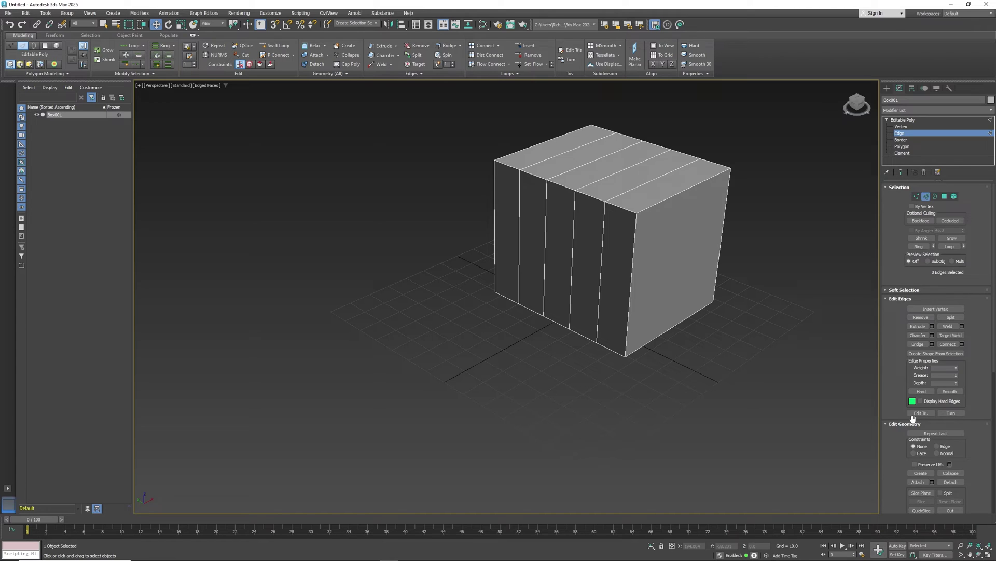
key(1)
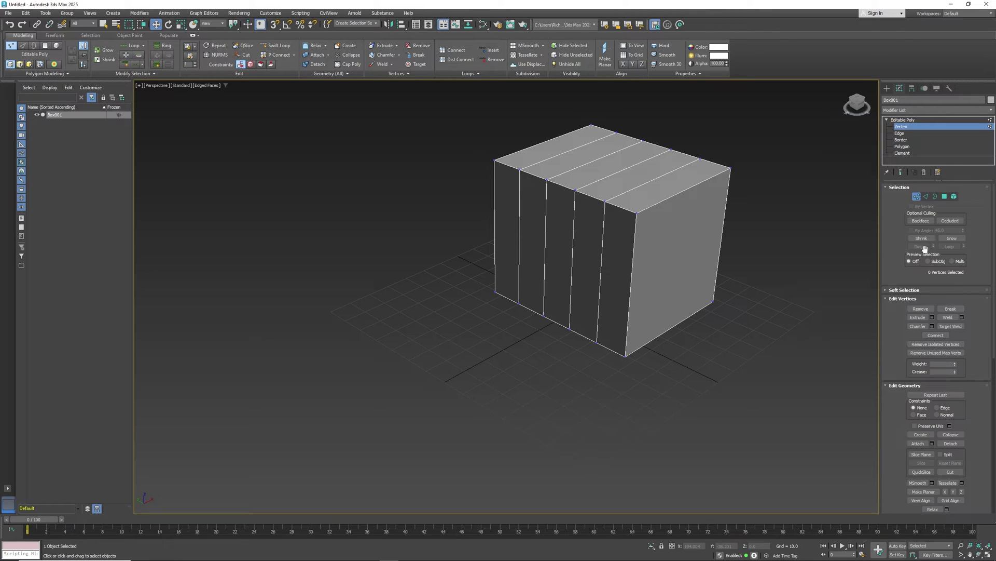
key(2)
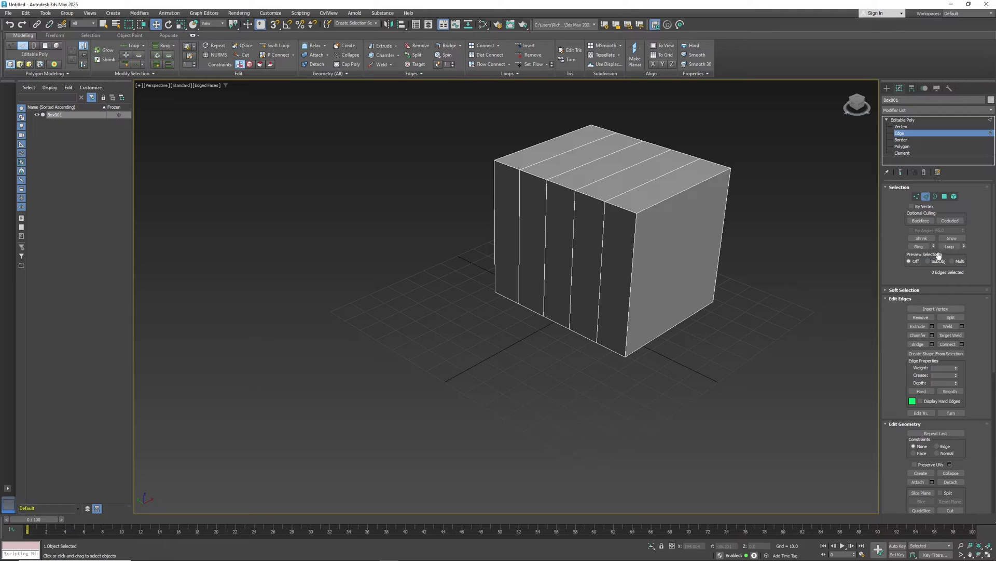
Select a top edge, extend it to its full Loop instead of Ring, and expand Soft Selection.
click(633, 189)
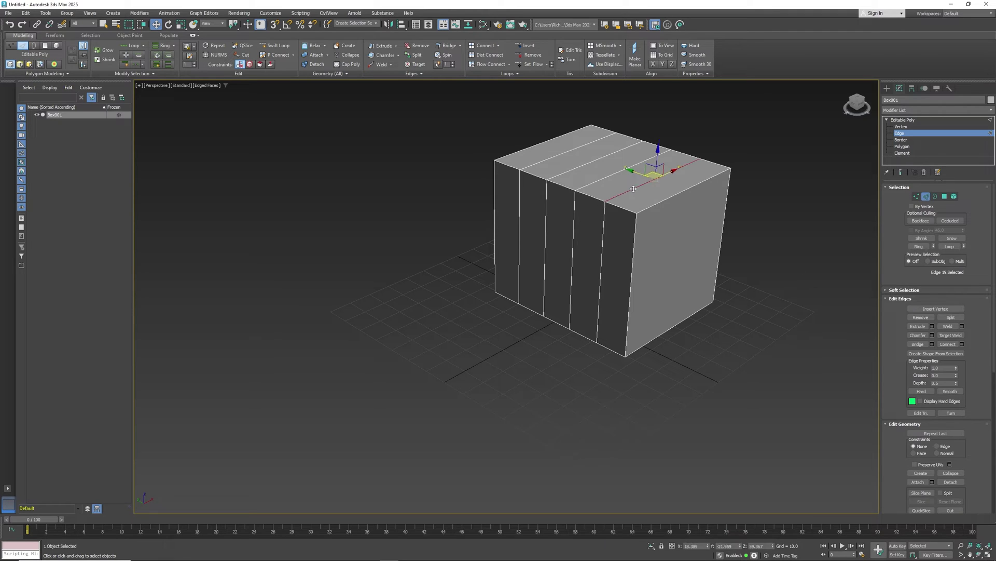
click(919, 246)
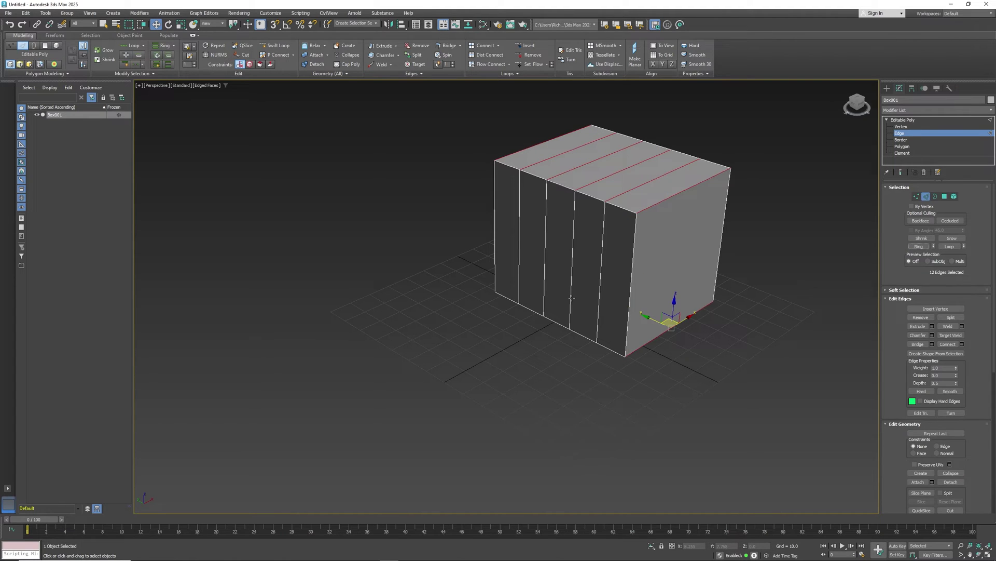
key(ctrl+z)
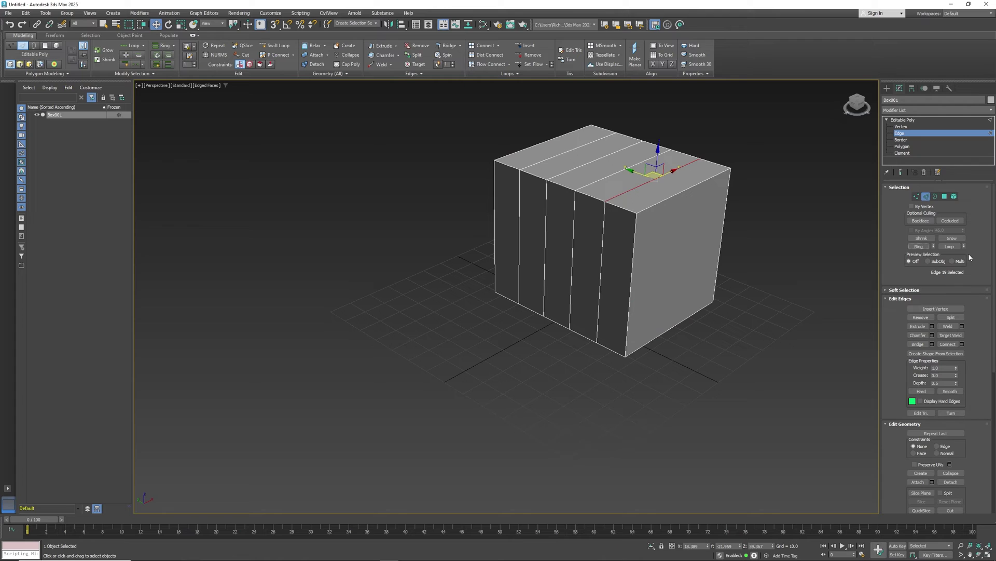
click(950, 246)
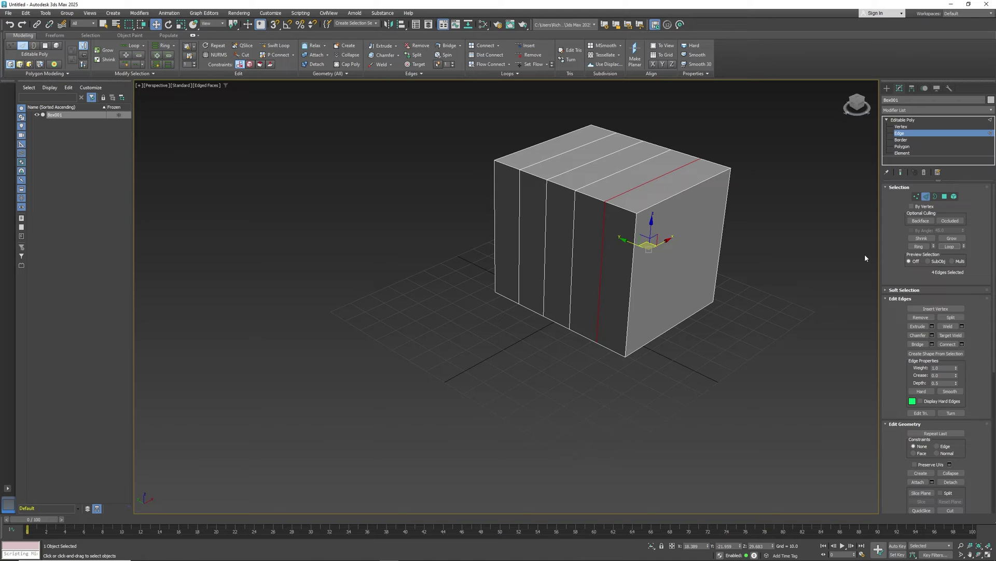
click(907, 290)
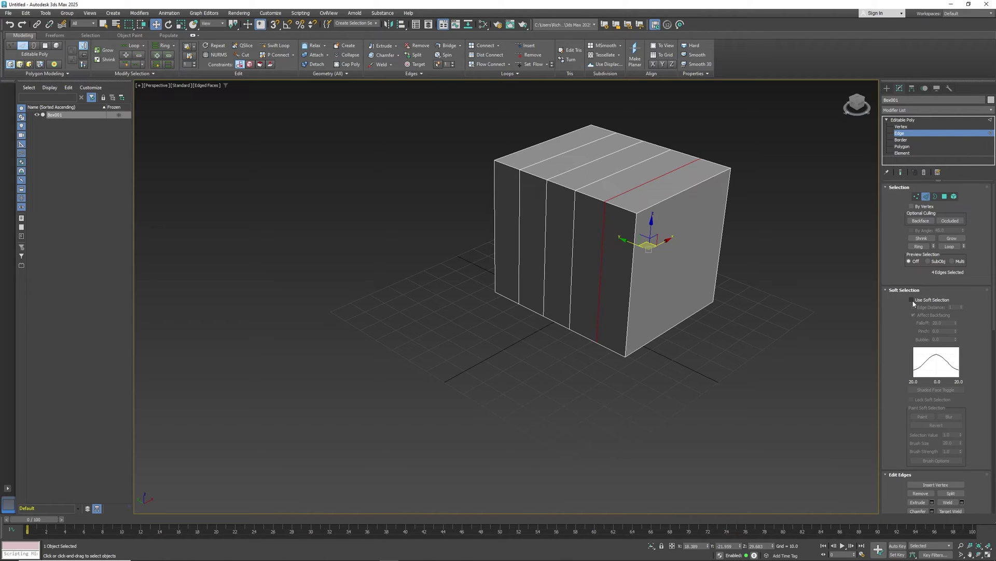
Enable soft selection at Vertex level on a top-front corner vertex and widen the falloff.
click(913, 301)
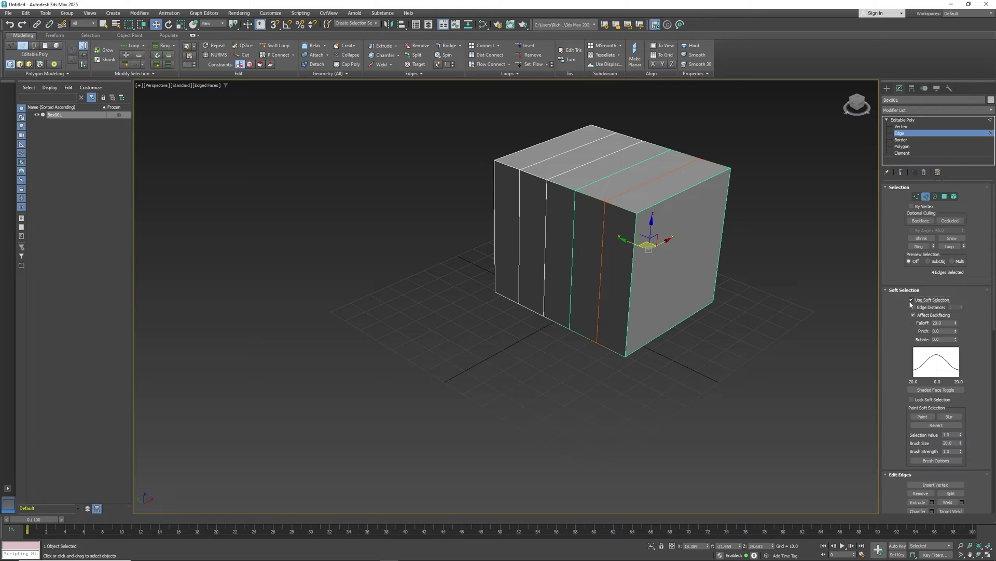
click(912, 301)
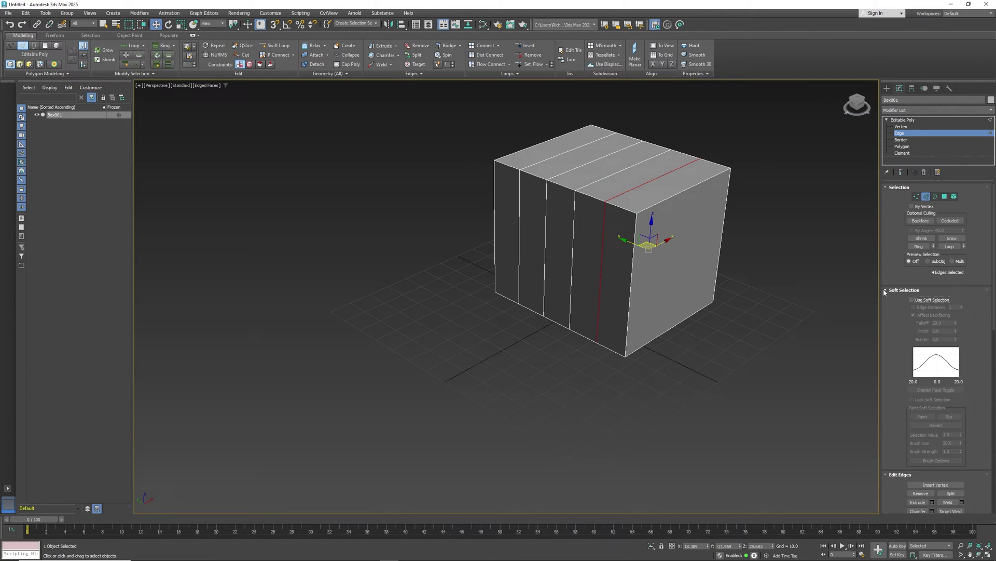
key(1)
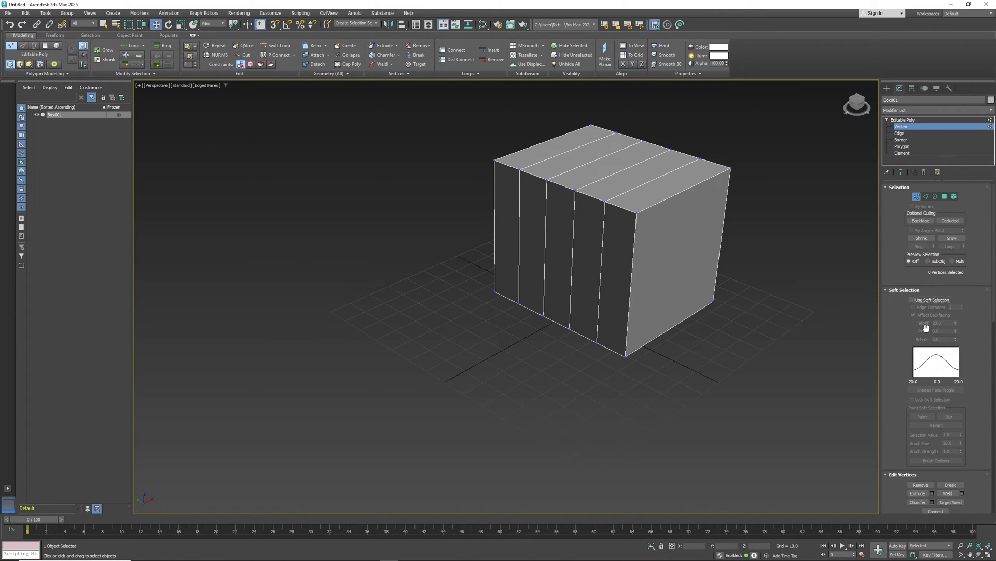
click(914, 300)
click(637, 213)
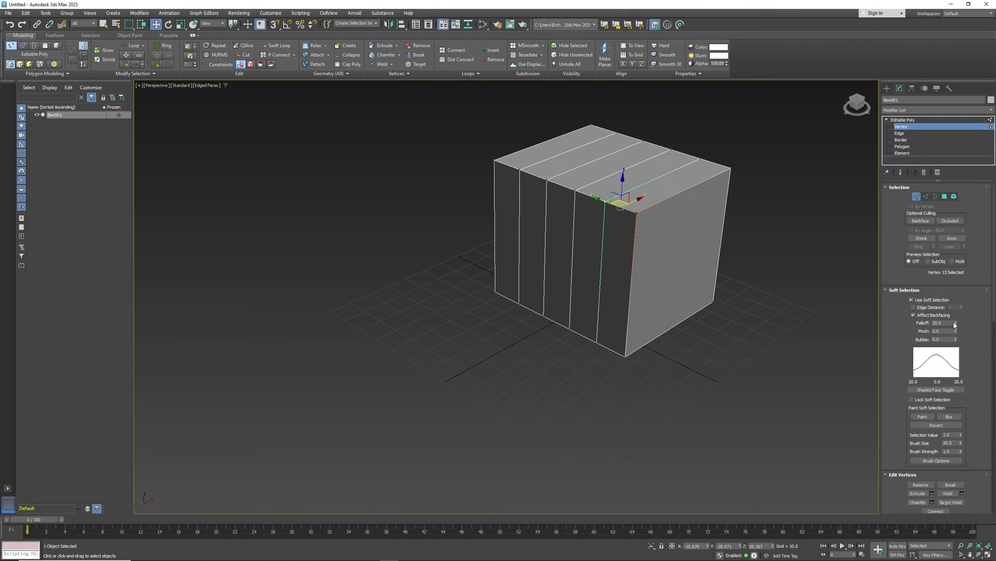
drag(956, 324, 958, 264)
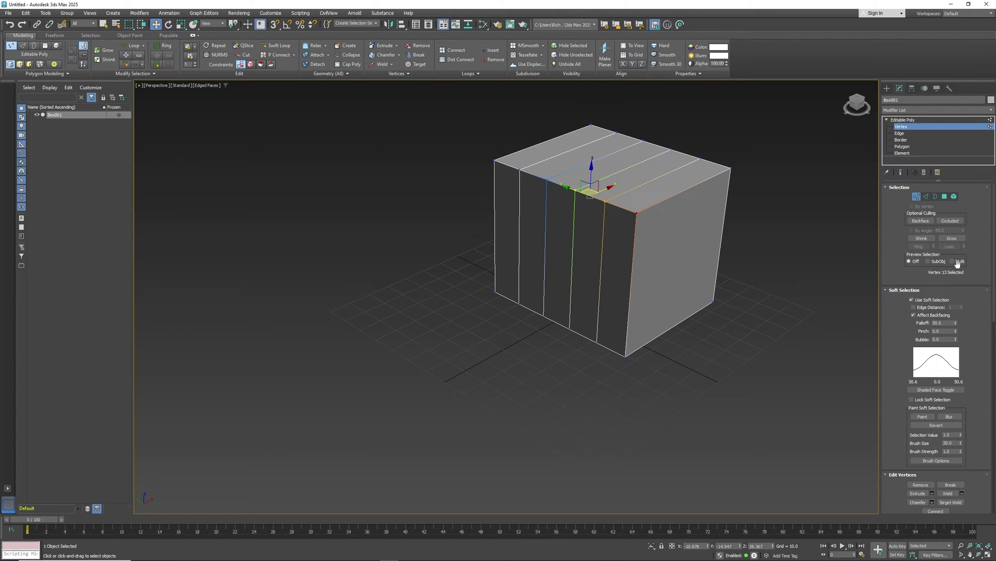
Turn off Use Soft Selection, collapse its rollout and return to Edge level.
click(911, 299)
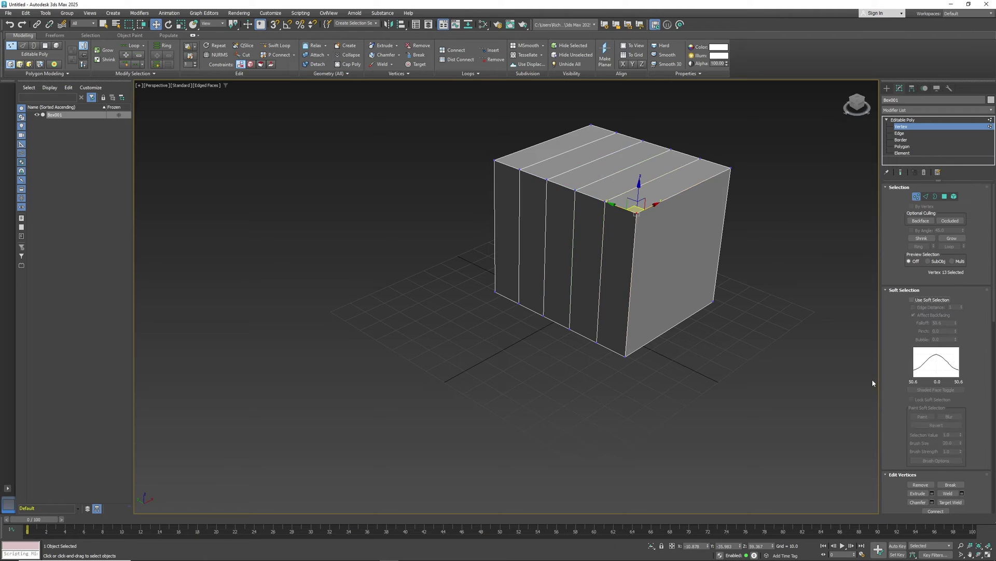
click(908, 292)
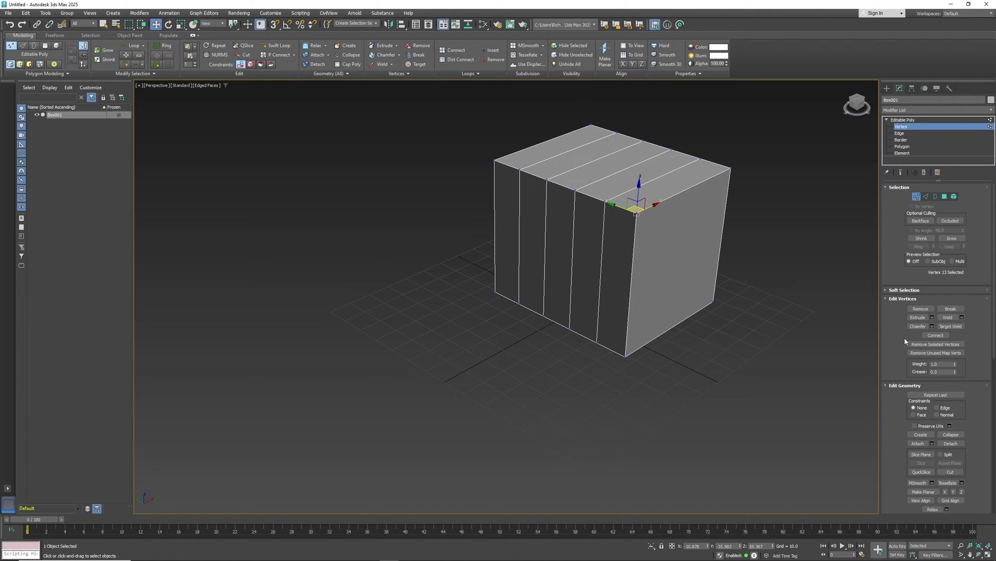
click(927, 197)
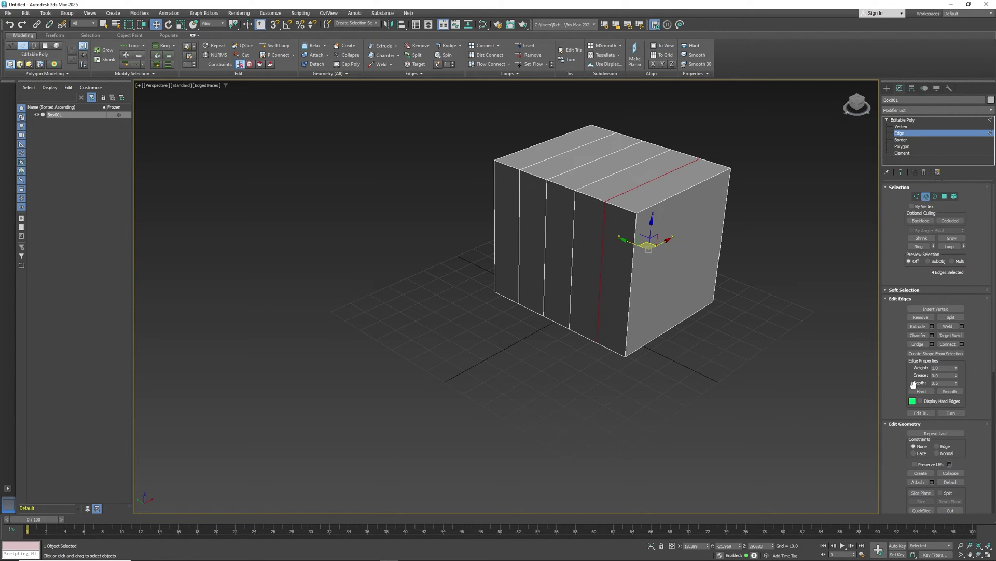
scroll(885, 371, down, 5)
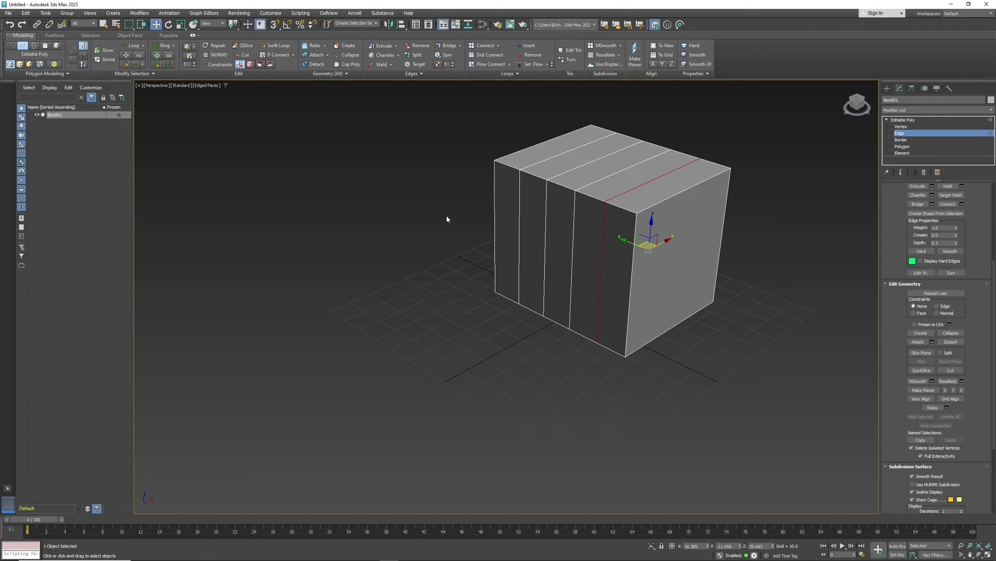
scroll(656, 305, down, 2)
scroll(908, 375, down, 5)
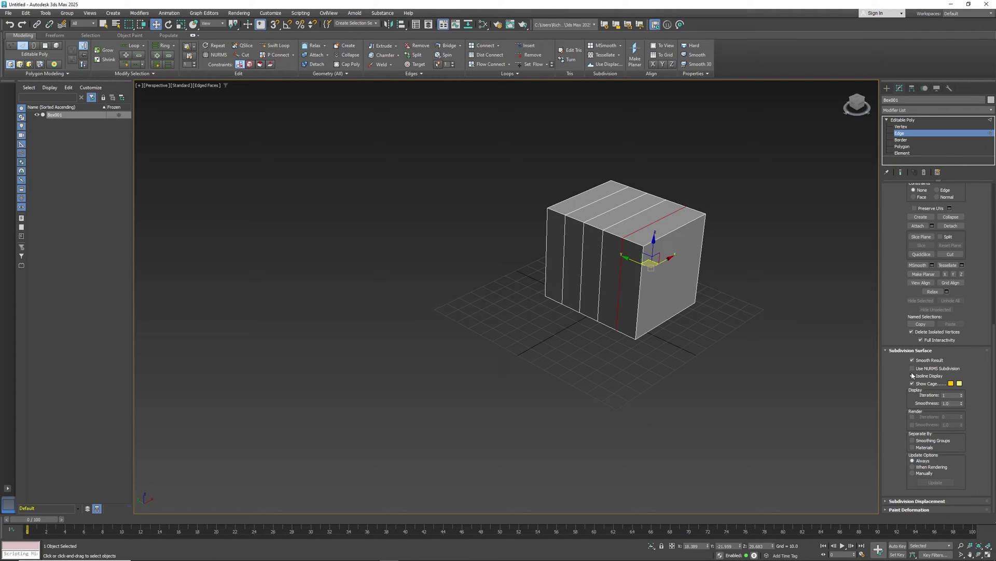
Preview NURMS subdivision, toggling Isoline Display and hiding the cage, then turn NURMS off.
click(912, 368)
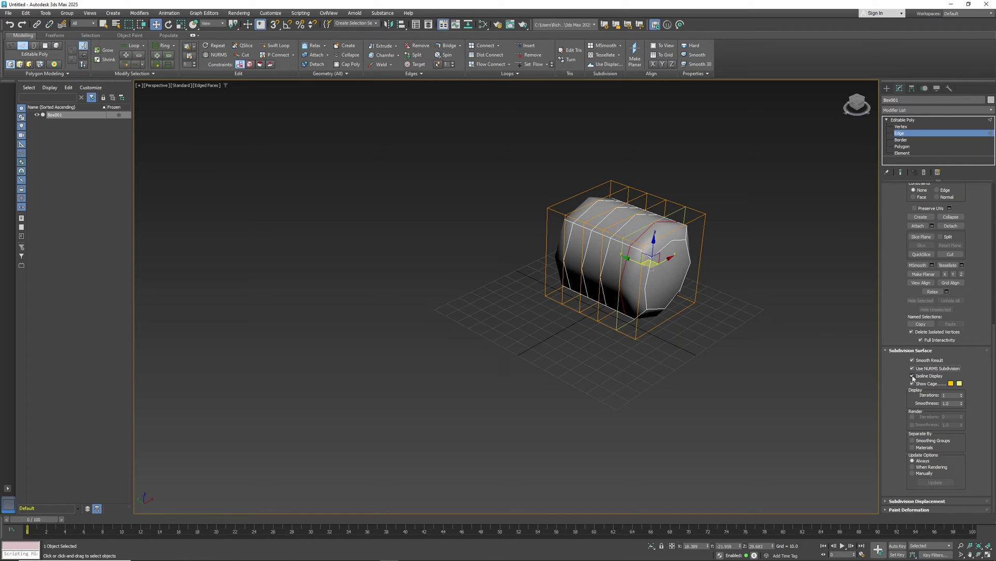
click(912, 376)
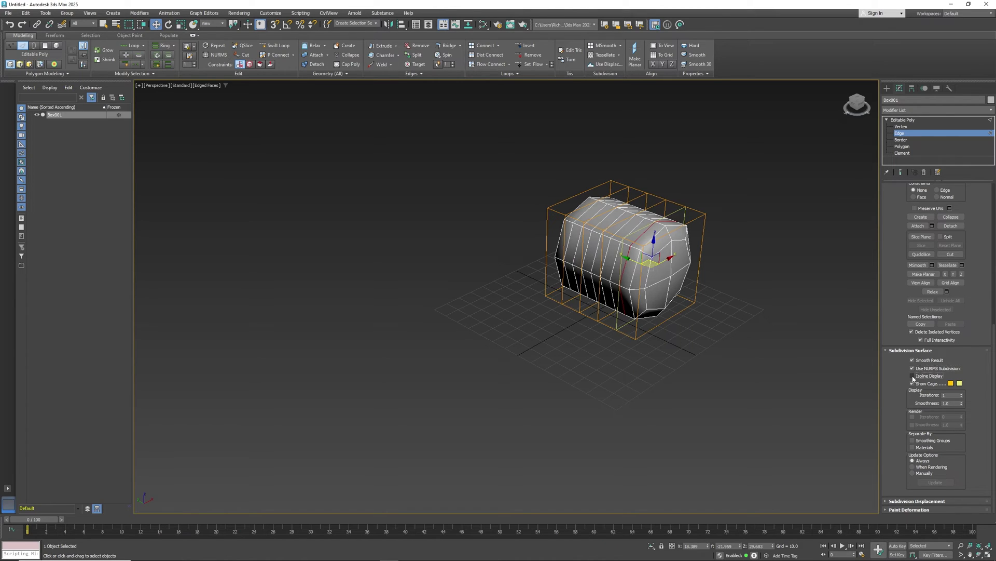
click(912, 376)
click(913, 376)
click(912, 384)
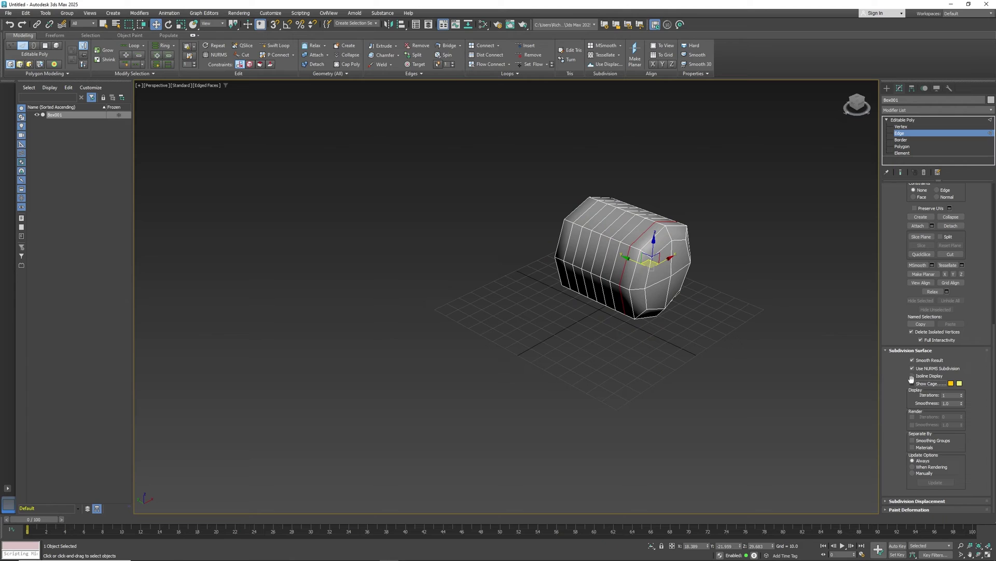
click(912, 368)
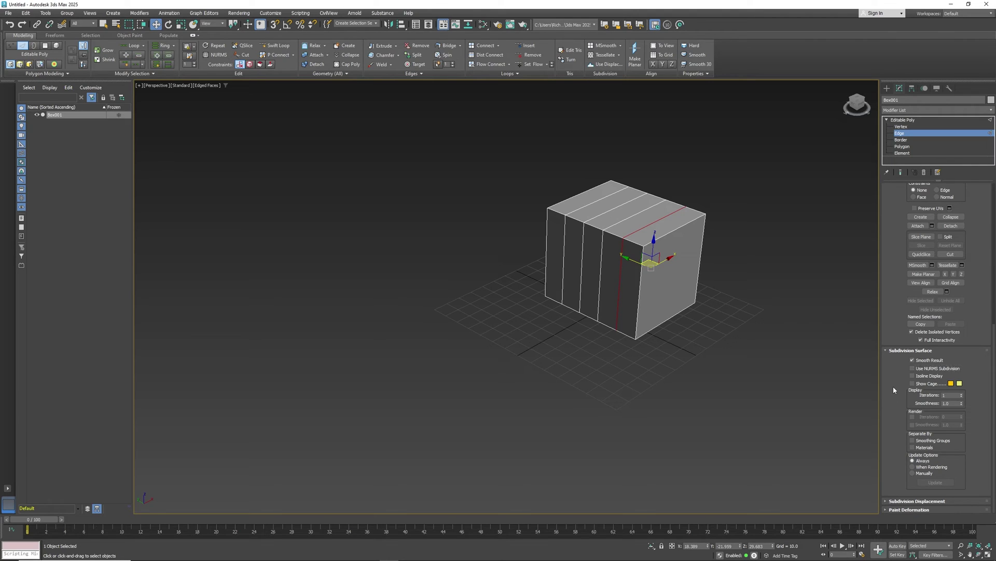
Expand Subdivision Displacement and switch it on, then back off.
click(911, 501)
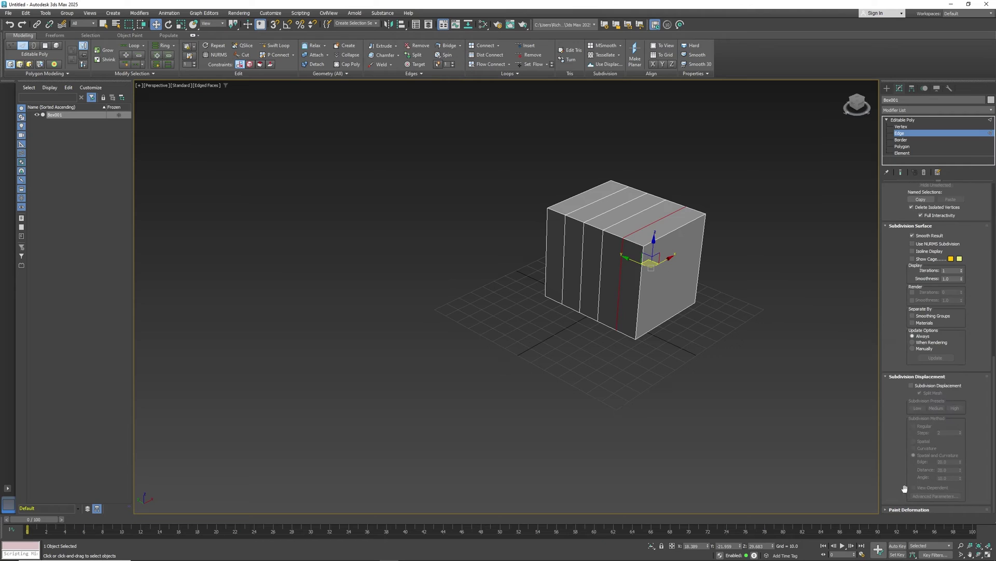
click(911, 385)
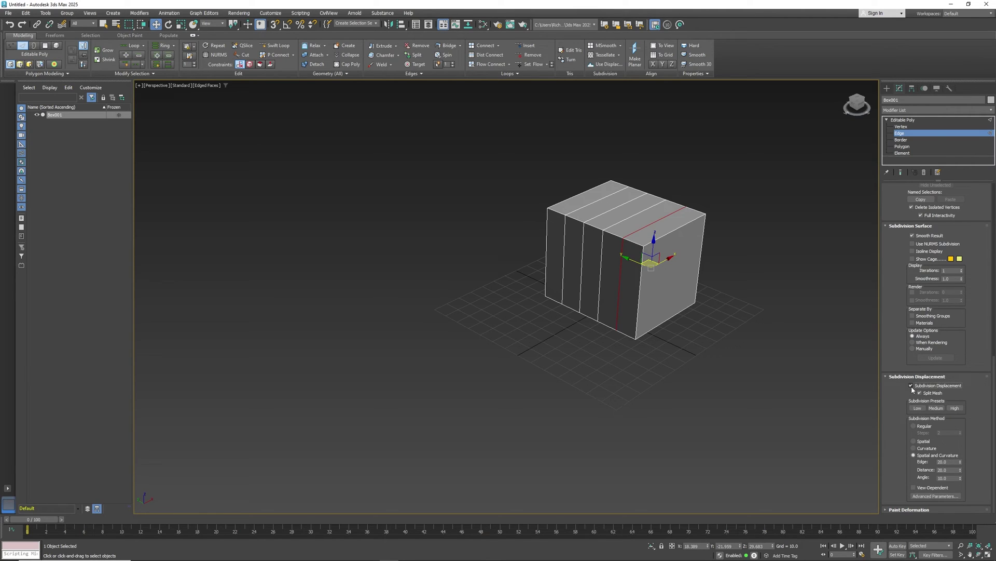
click(911, 386)
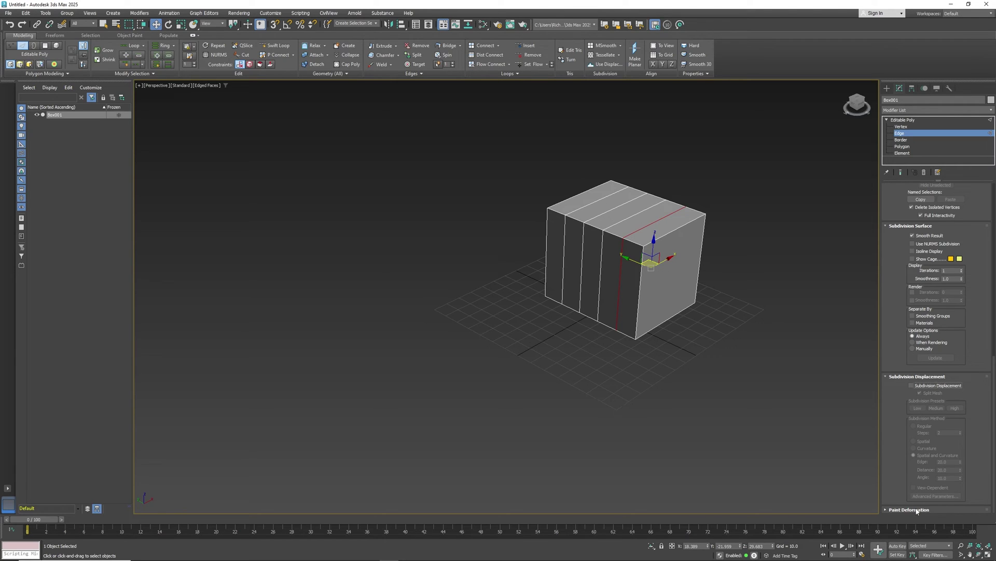
Expand and collapse Paint Deformation, then exit to the top Editable Poly level.
click(917, 510)
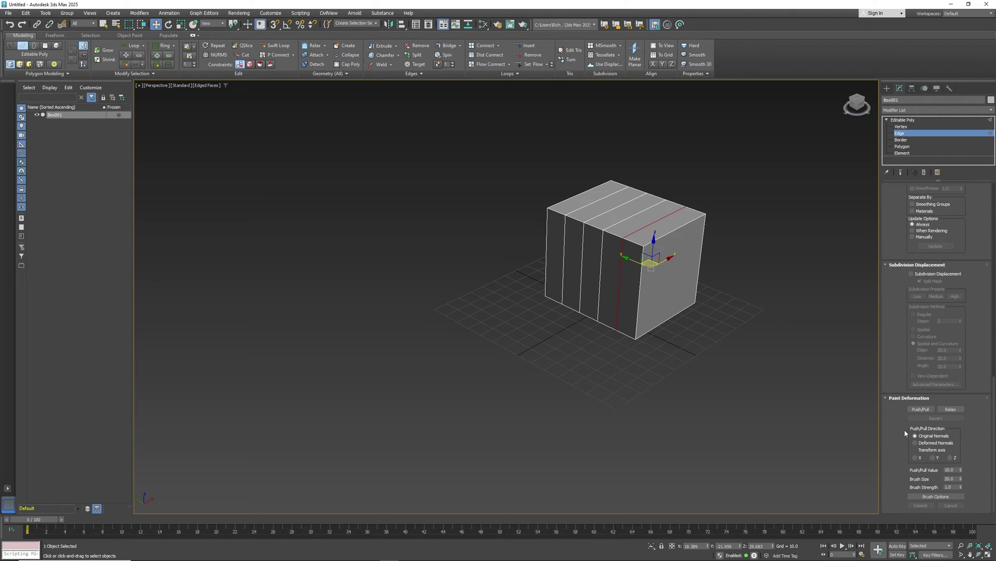
click(910, 398)
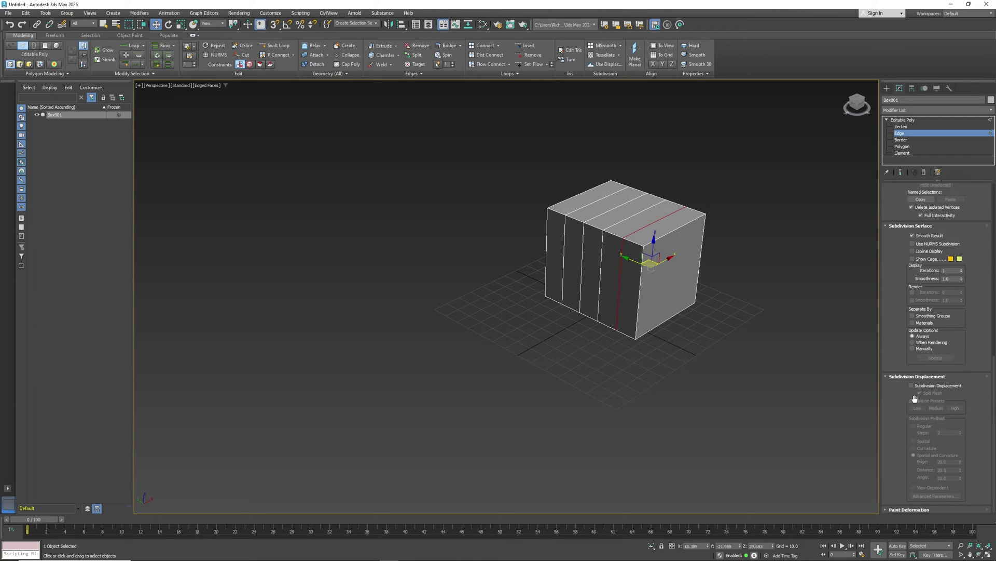
click(908, 134)
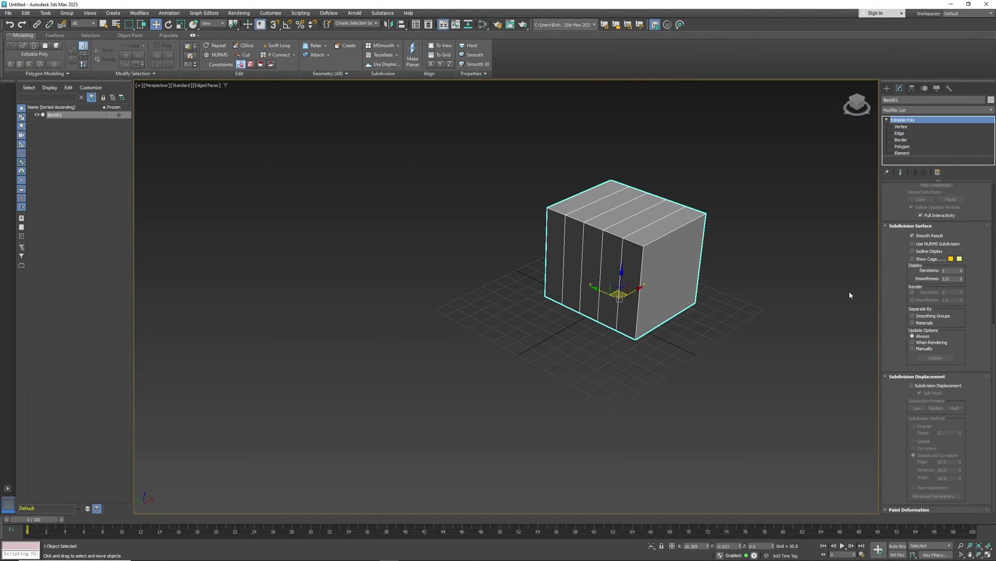
Add a Bend modifier with direction 82.0, a Y bend axis and a 47.5° angle.
click(992, 111)
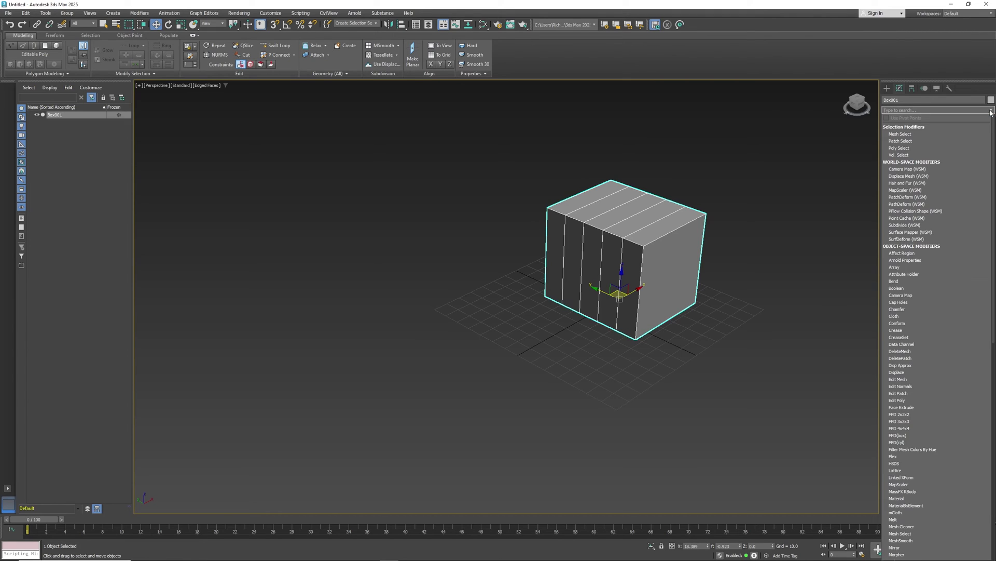
click(912, 281)
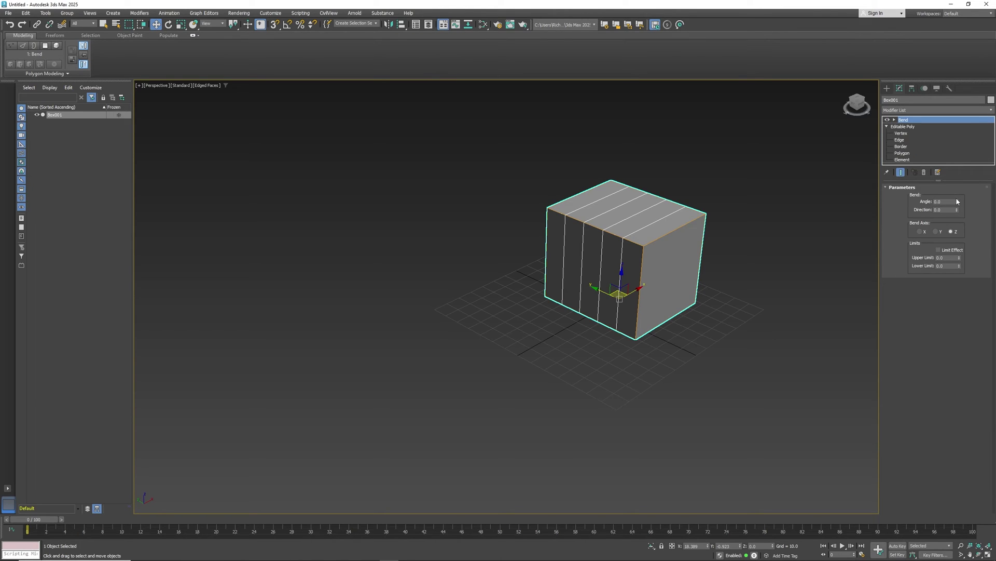
drag(958, 212, 963, 170)
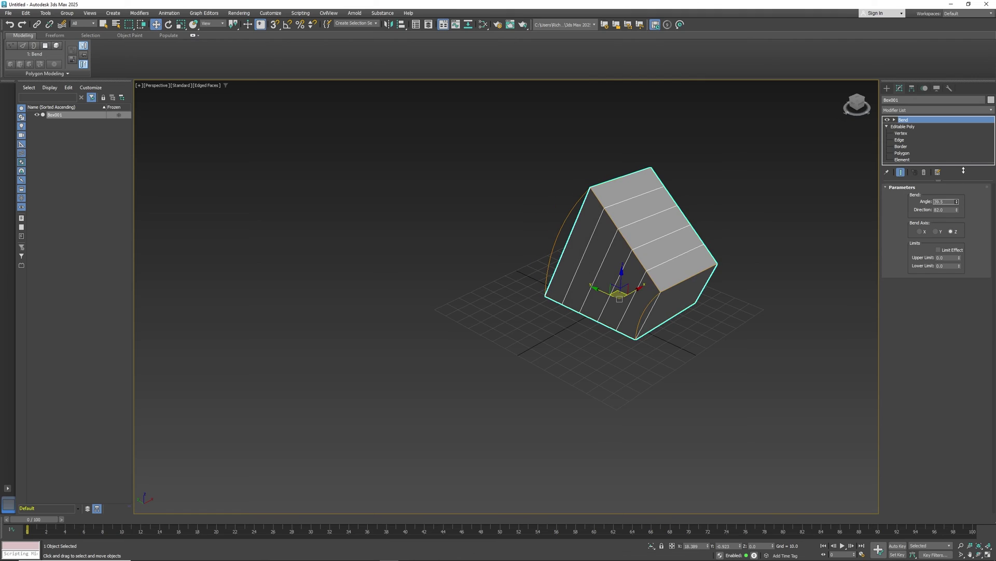
click(937, 232)
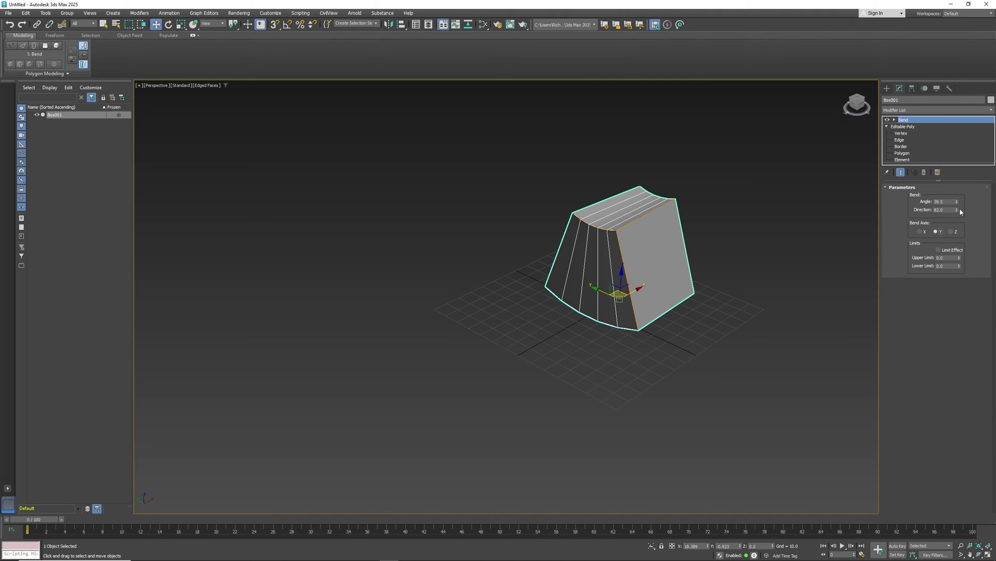
drag(957, 202, 954, 196)
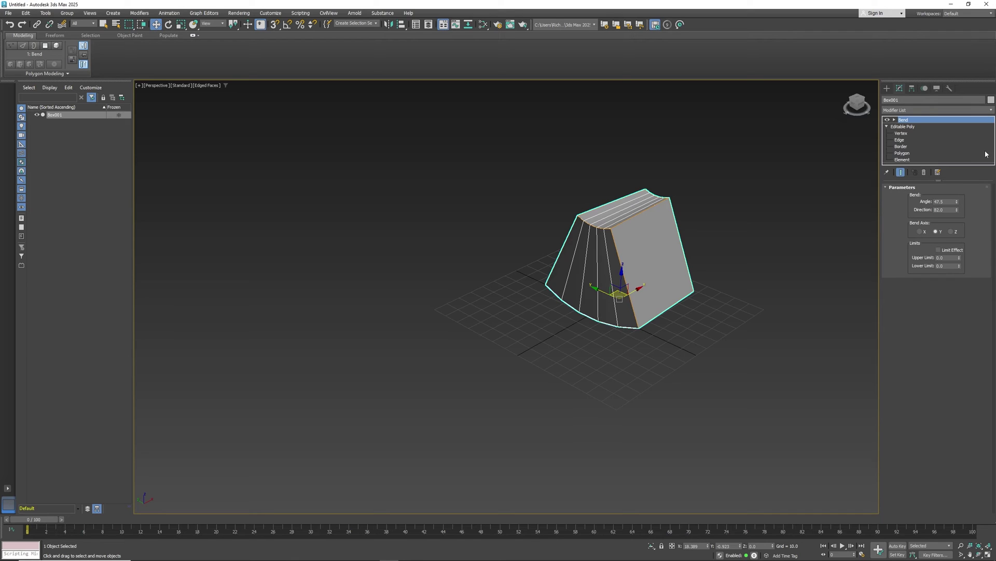
click(991, 110)
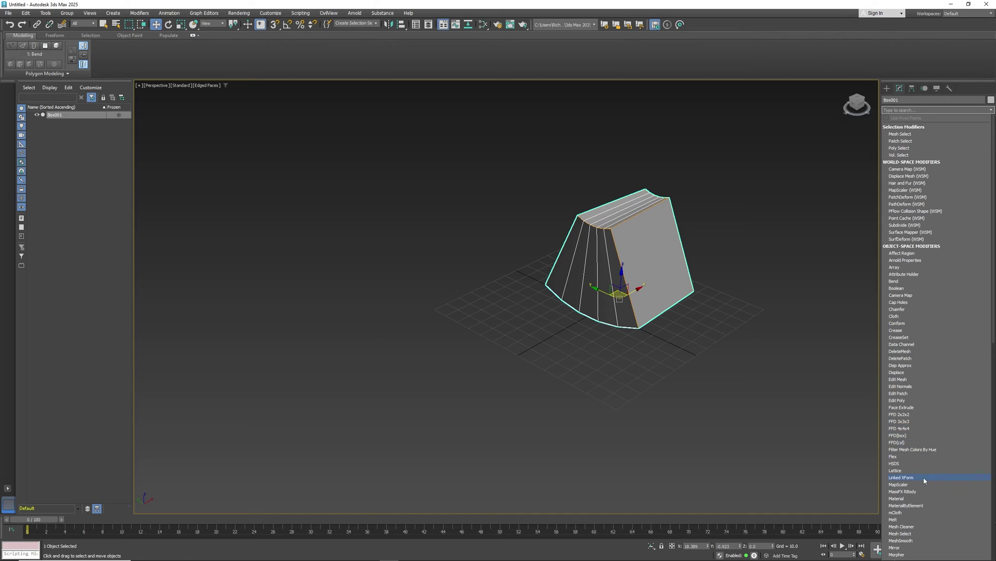
Add a MeshSmooth modifier above Bend, then toggle Bend off, on and off again.
scroll(923, 477, down, 4)
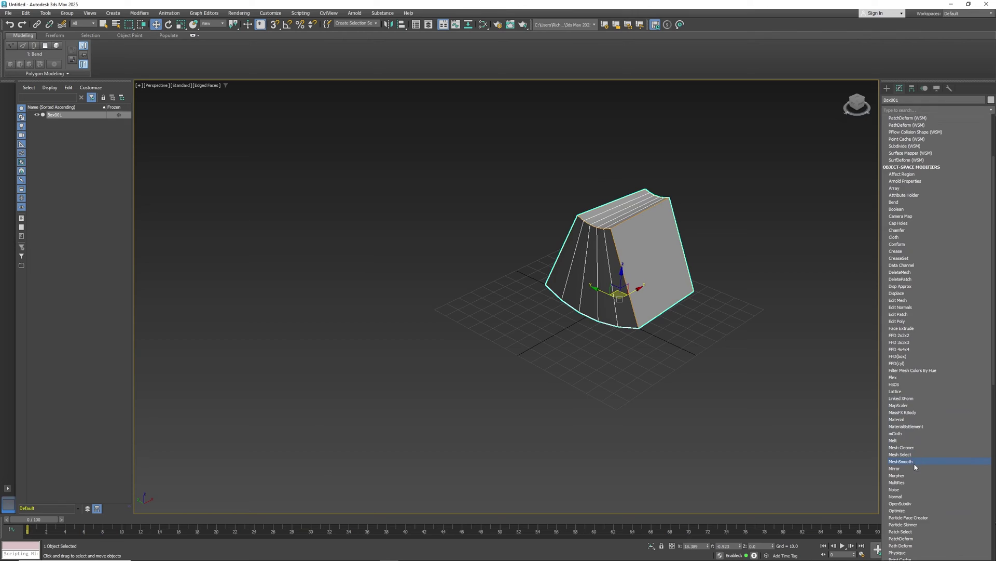
click(901, 461)
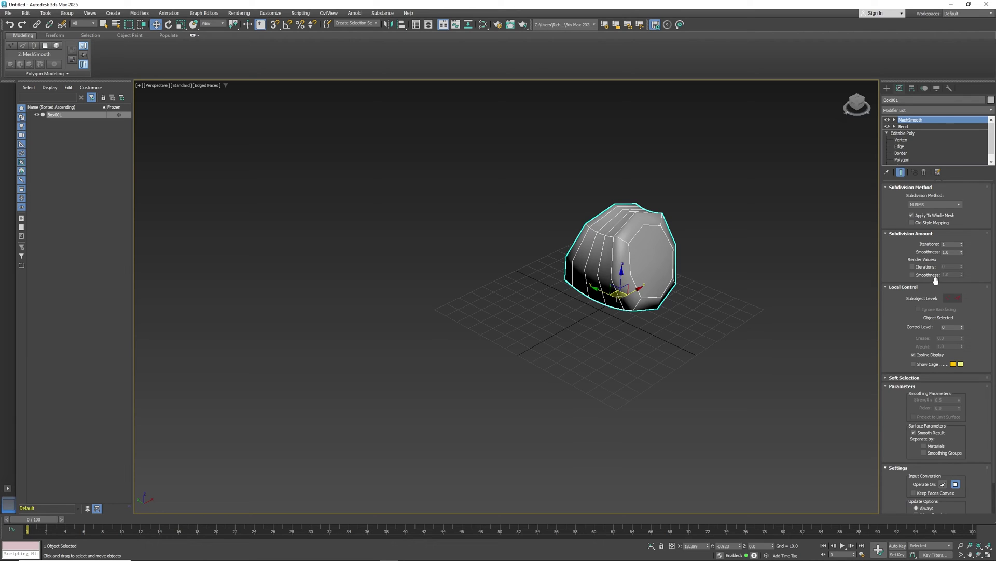
click(888, 126)
click(887, 126)
click(888, 127)
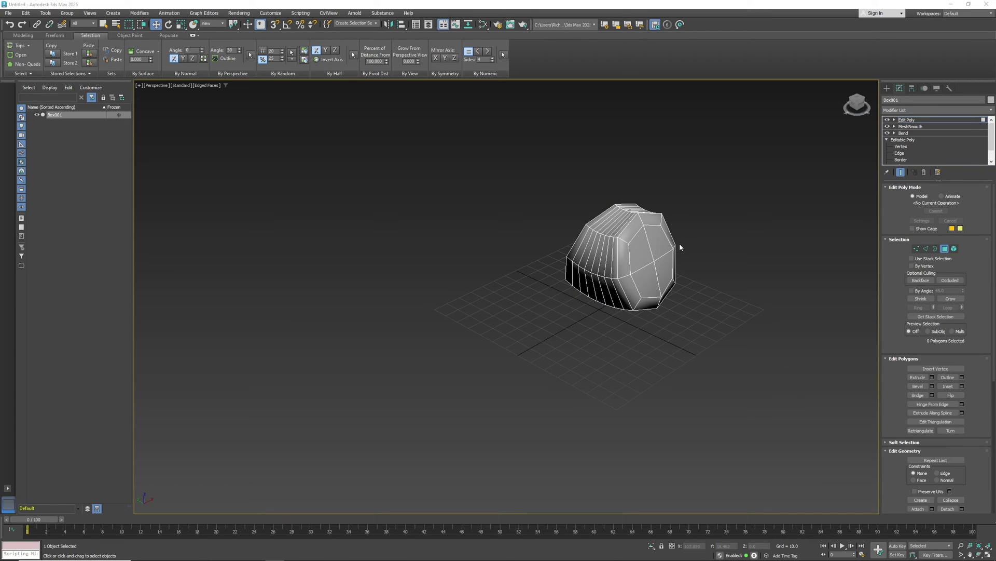
Exit Polygon mode so the whole Box001 is selected, then orbit and zoom around the dome.
click(649, 245)
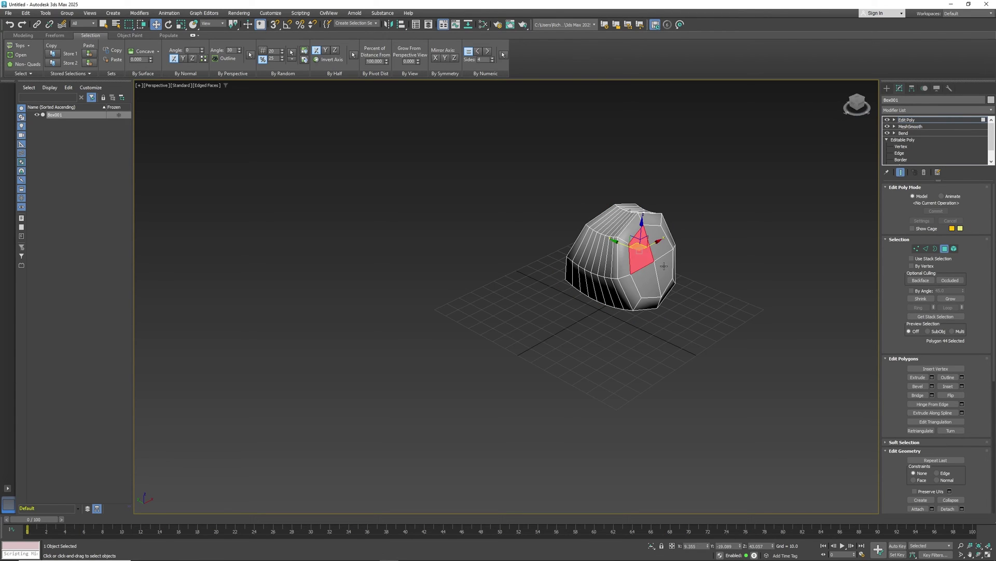
click(944, 249)
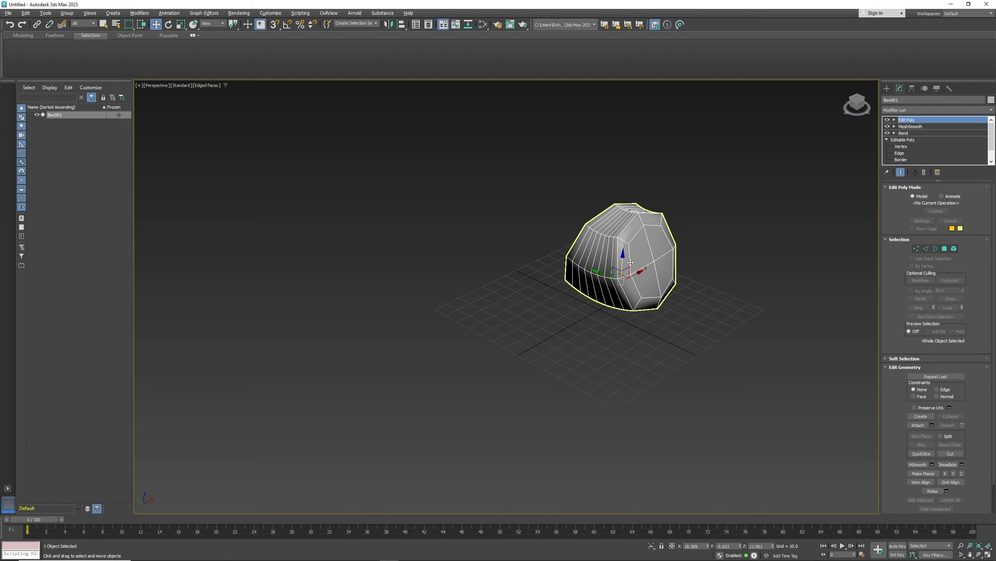
scroll(628, 273, up, 5)
scroll(635, 265, down, 3)
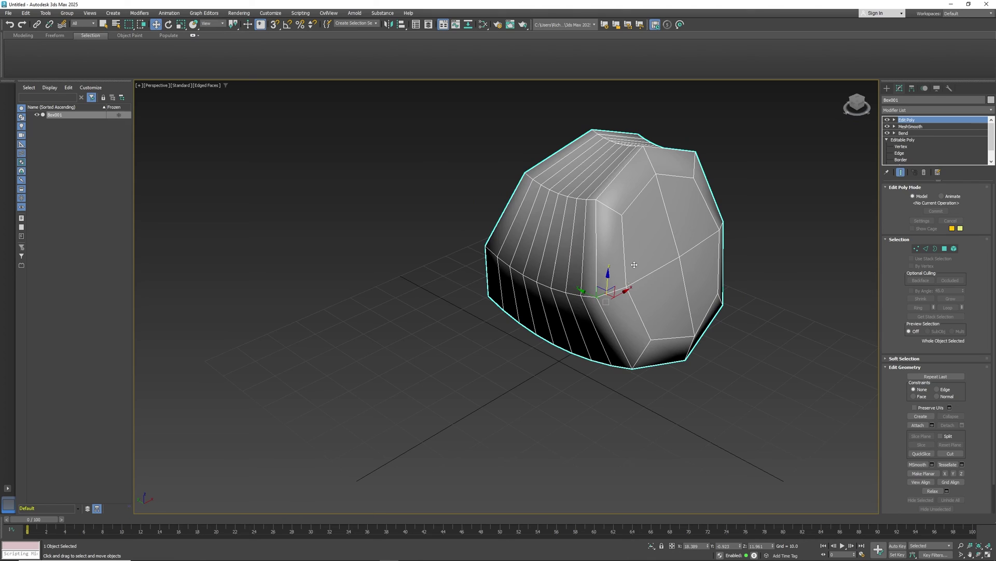
alt+middle_drag(613, 285, 656, 278)
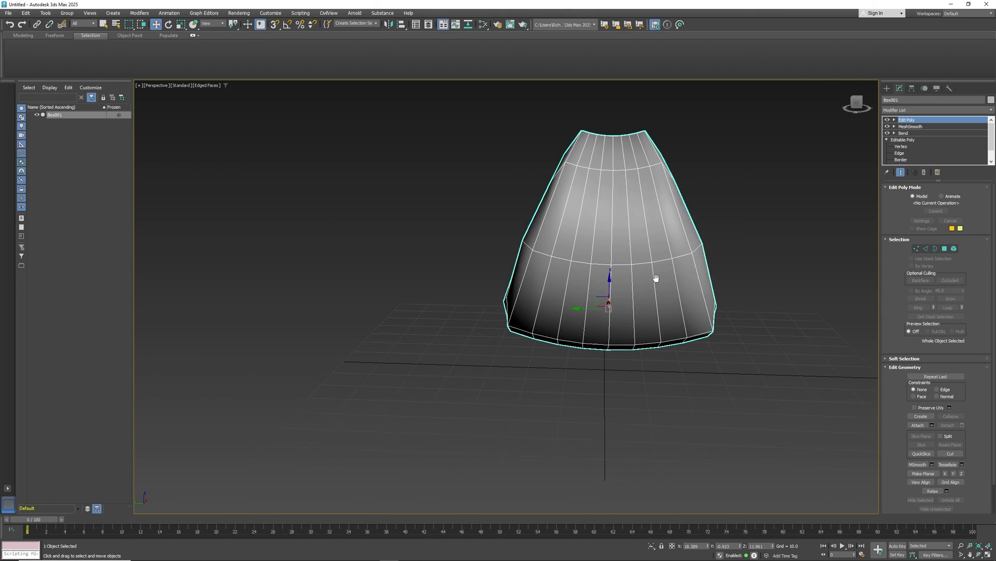
scroll(656, 278, down, 3)
alt+middle_drag(574, 311, 517, 299)
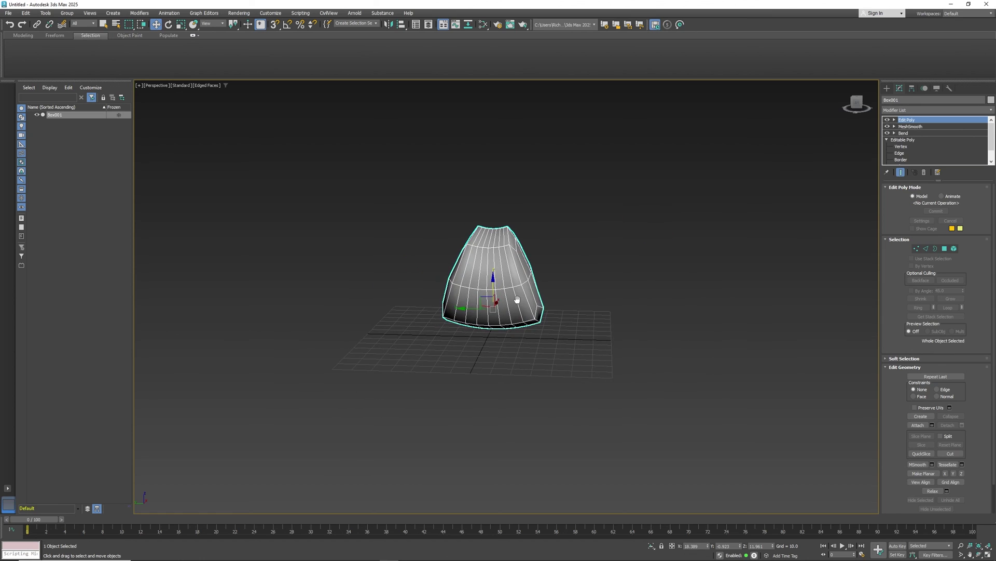
scroll(517, 299, up, 2)
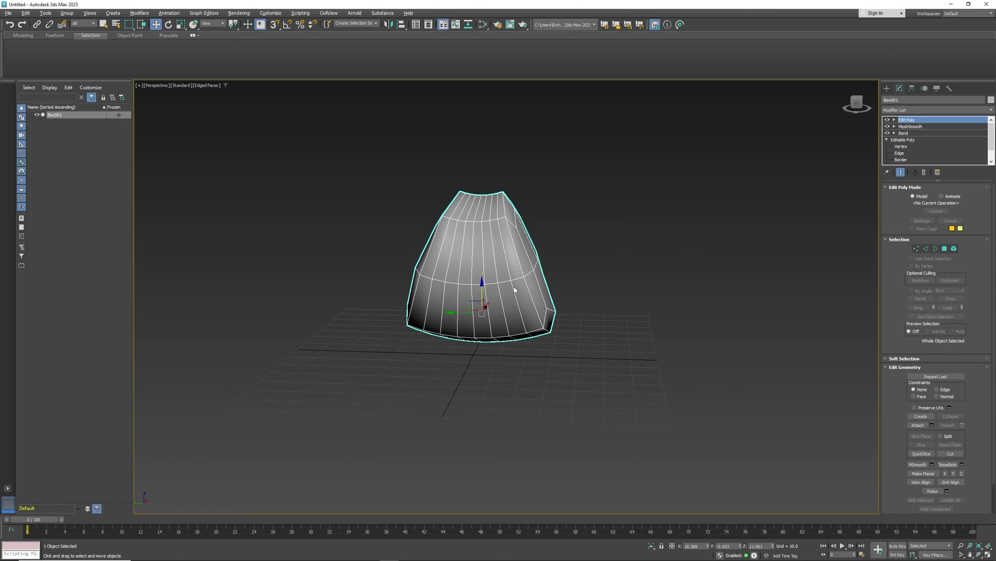
Switch Box001 to Polygon sub-object level from the right-click quad menu.
right_click(511, 288)
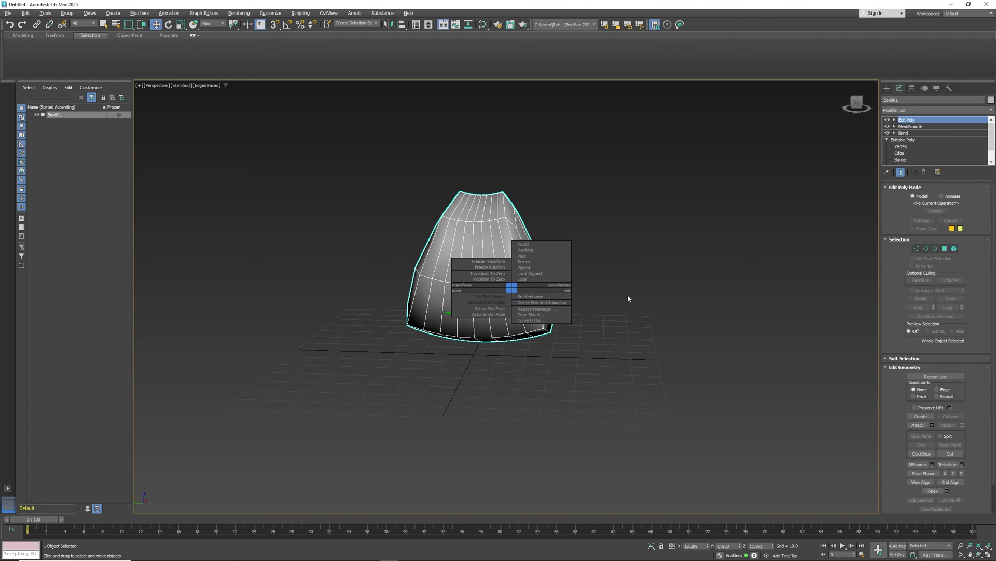
click(470, 291)
right_click(470, 291)
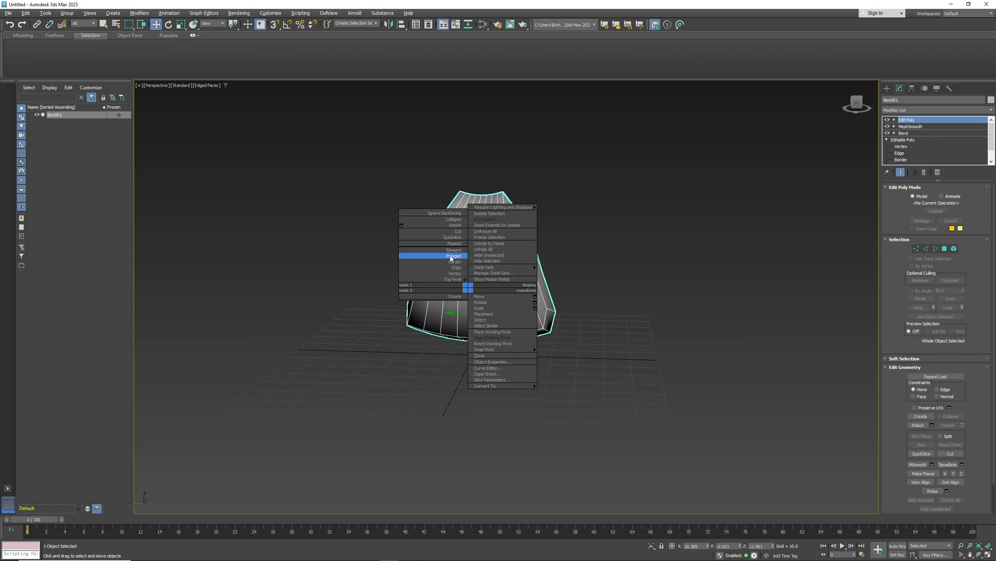
click(451, 257)
Extrude the selected polygon outward into a long box protruding from the shape.
right_click(527, 251)
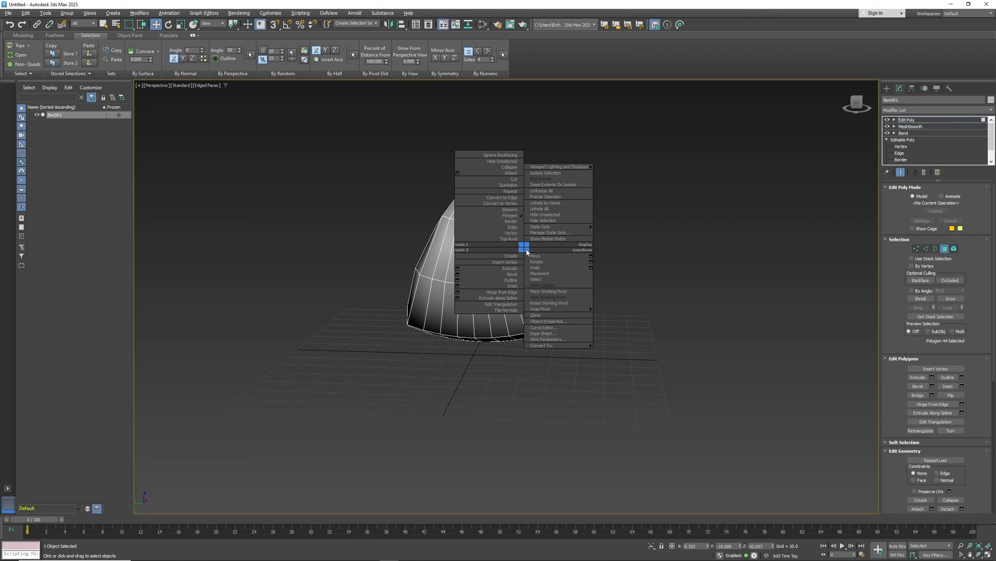
click(501, 268)
drag(534, 234, 616, 198)
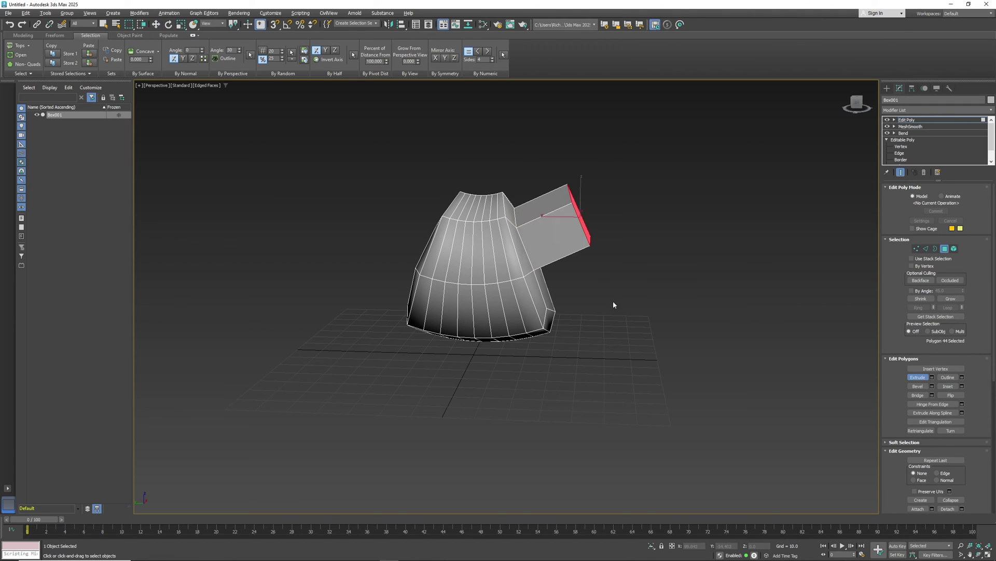
alt+middle_drag(581, 350, 525, 332)
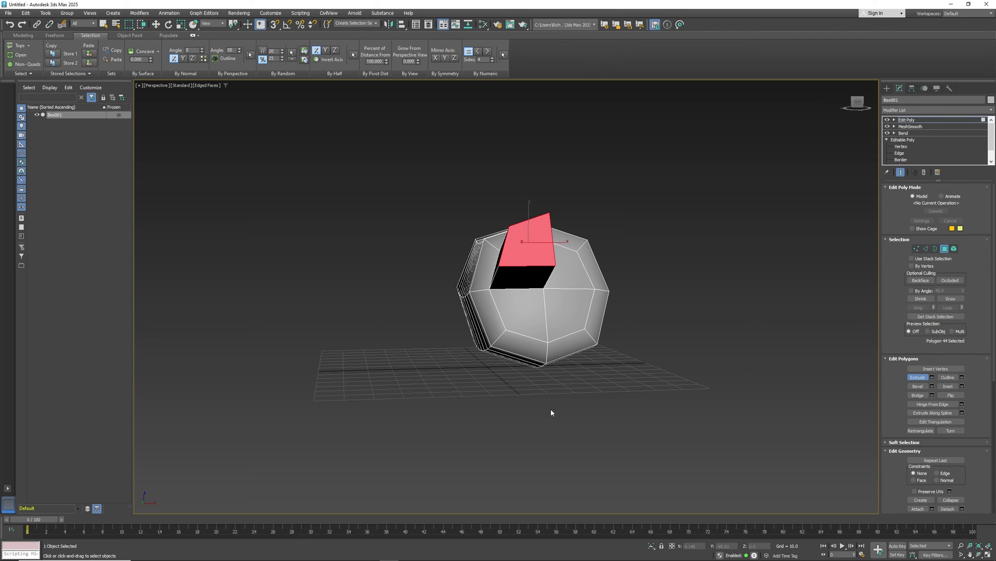
Restore the four-viewport layout with Alt+W and clear the polygon selection.
key(alt+w)
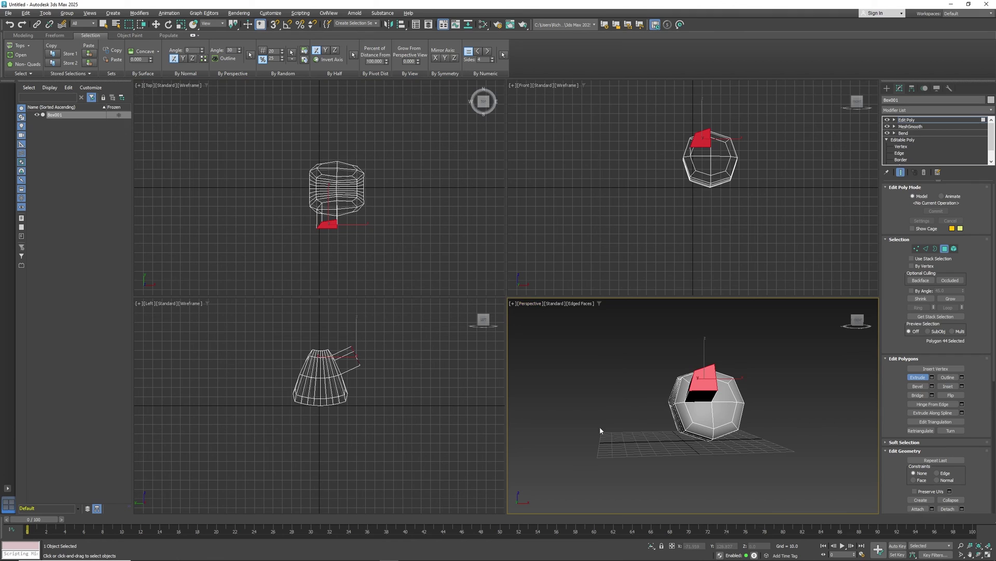
alt+middle_drag(600, 430, 631, 450)
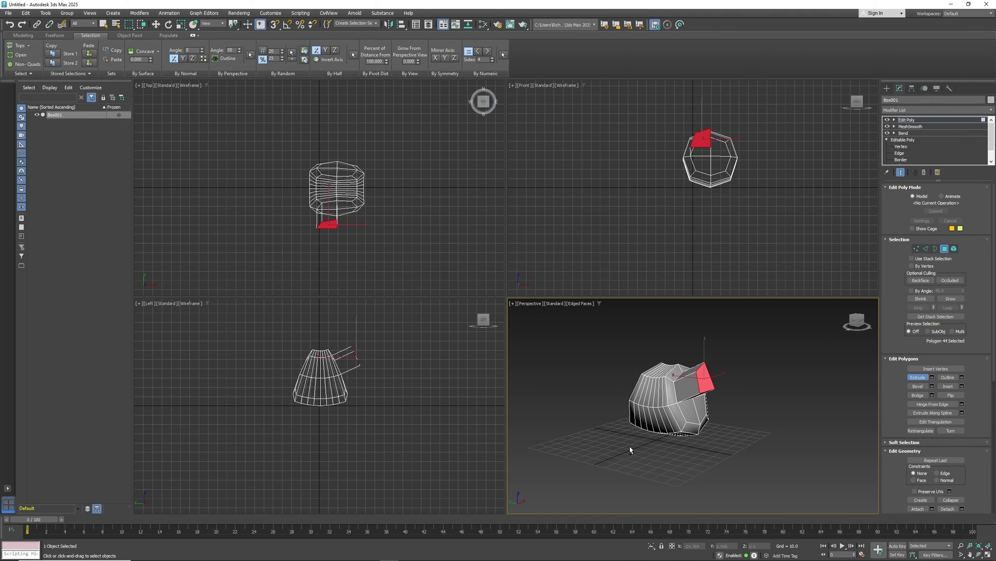
key(ctrl+d)
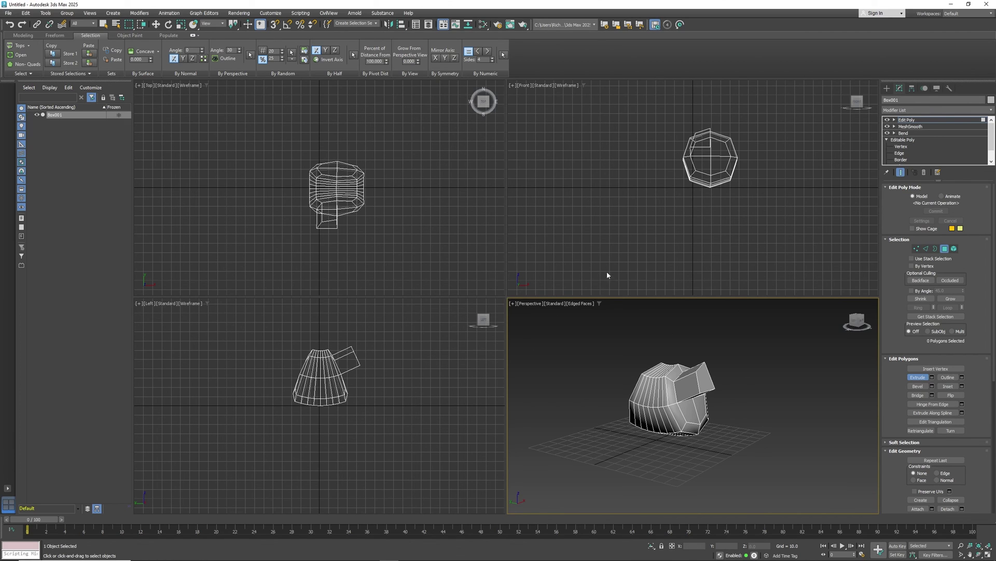
Zoom Region in on the box in the Front view, leaving no polygon selected.
click(433, 204)
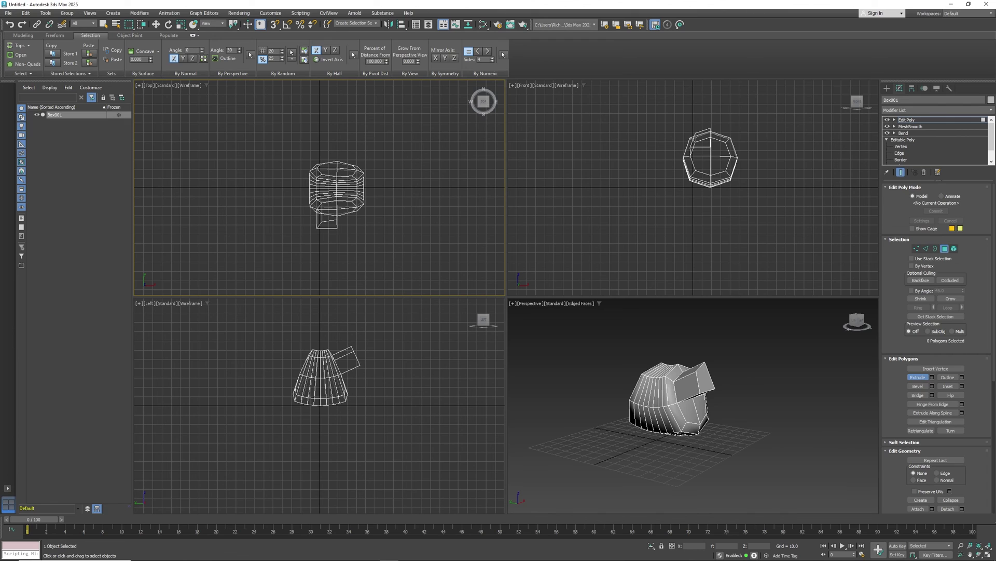
click(964, 549)
drag(672, 200, 737, 136)
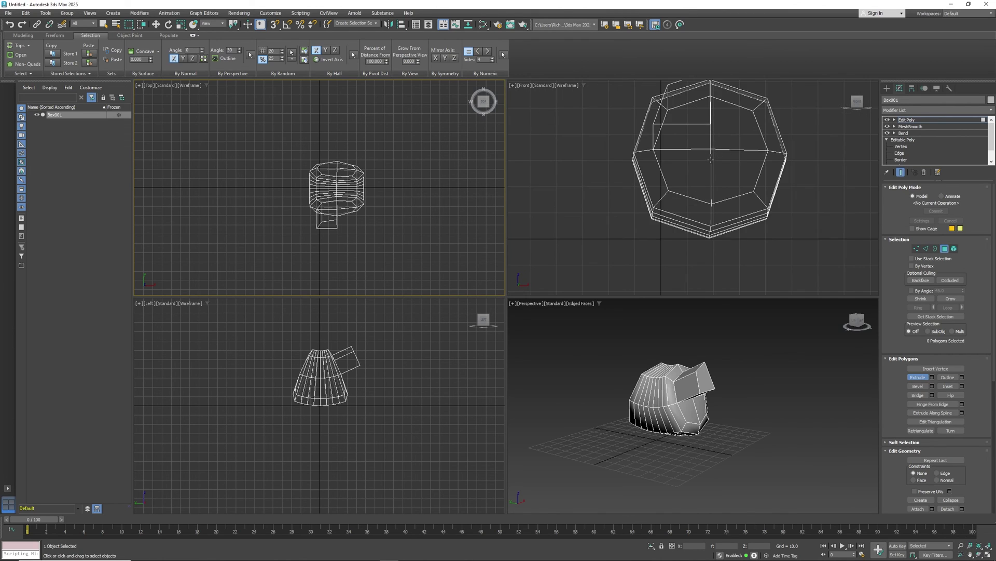
scroll(711, 159, down, 2)
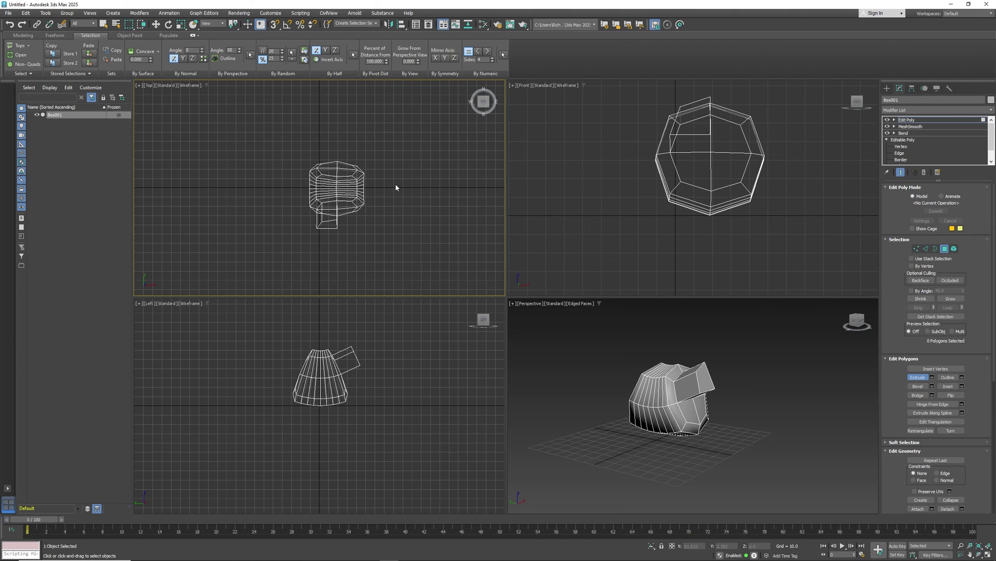
click(361, 186)
scroll(357, 187, up, 10)
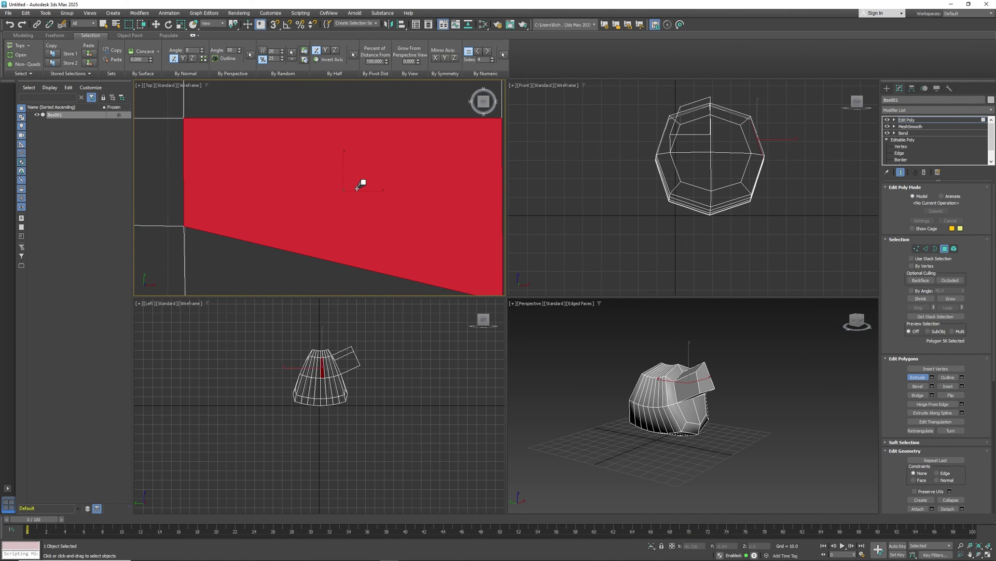
scroll(358, 185, down, 5)
click(436, 204)
scroll(419, 209, down, 3)
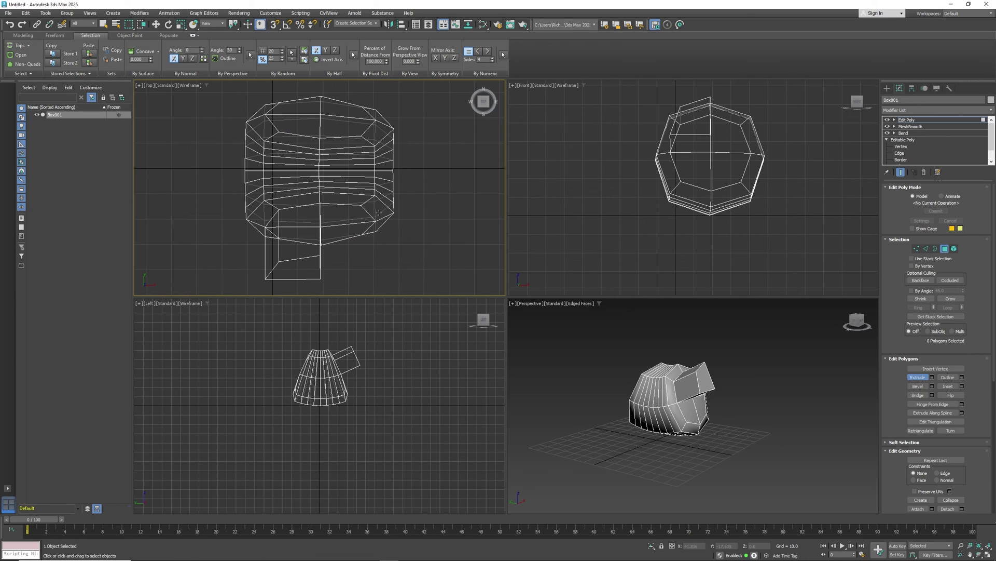
Hide the grid in the Top, Front, Left and Perspective viewports.
key(g)
click(566, 194)
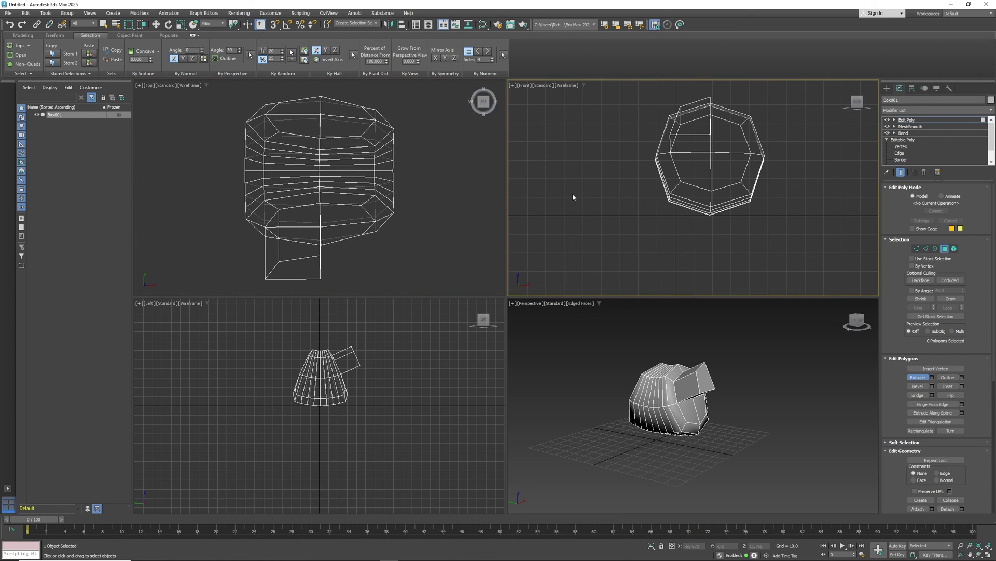
key(g)
click(439, 378)
key(g)
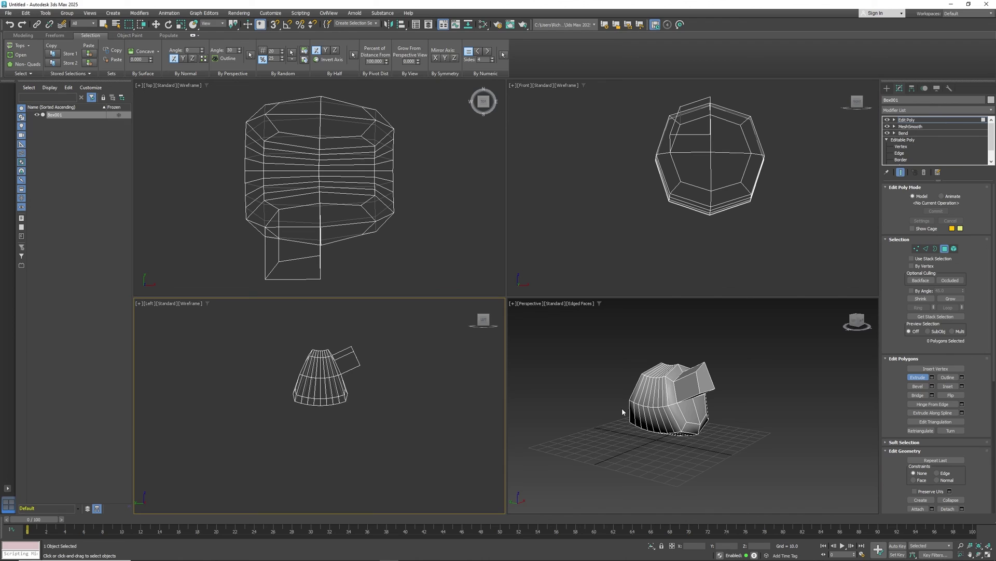
click(622, 407)
key(g)
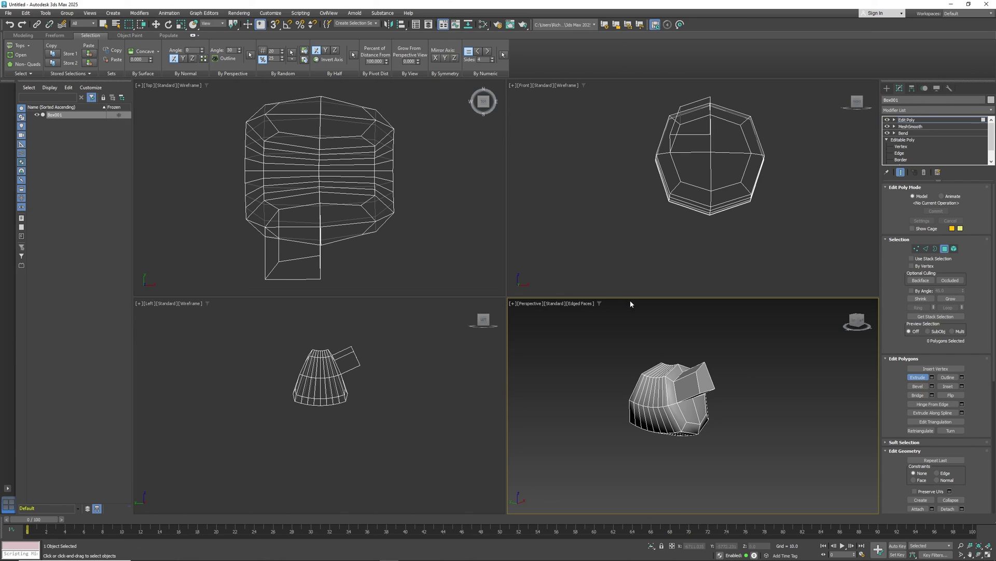
Maximize and restore the Front view, then maximize the Perspective view with Alt+W.
click(646, 227)
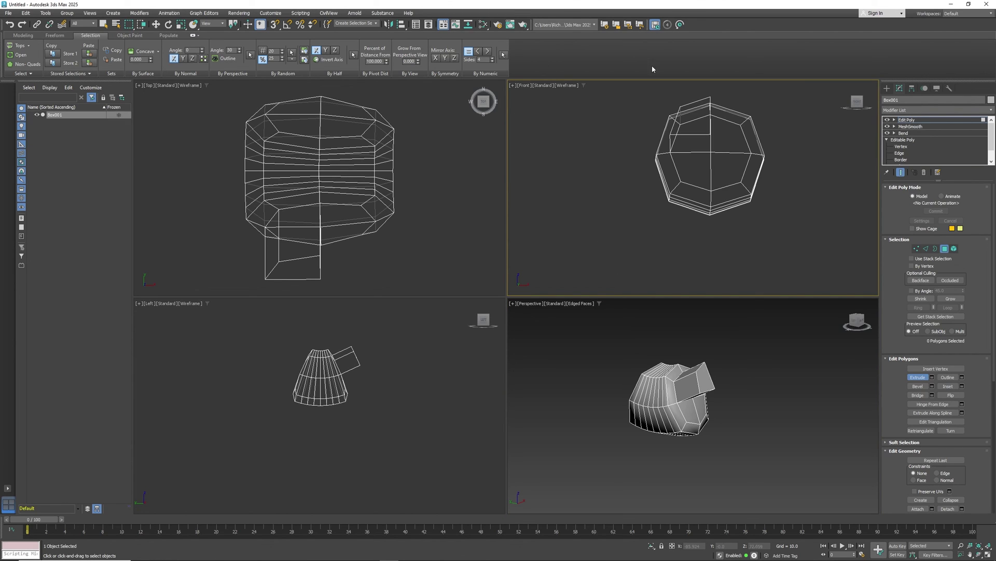
key(alt+w)
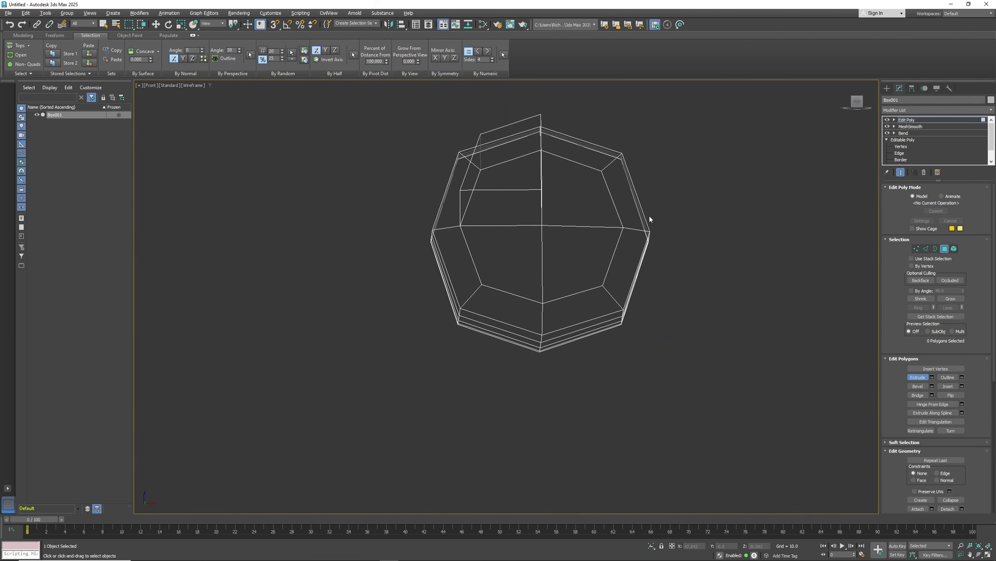
key(alt+w)
click(652, 369)
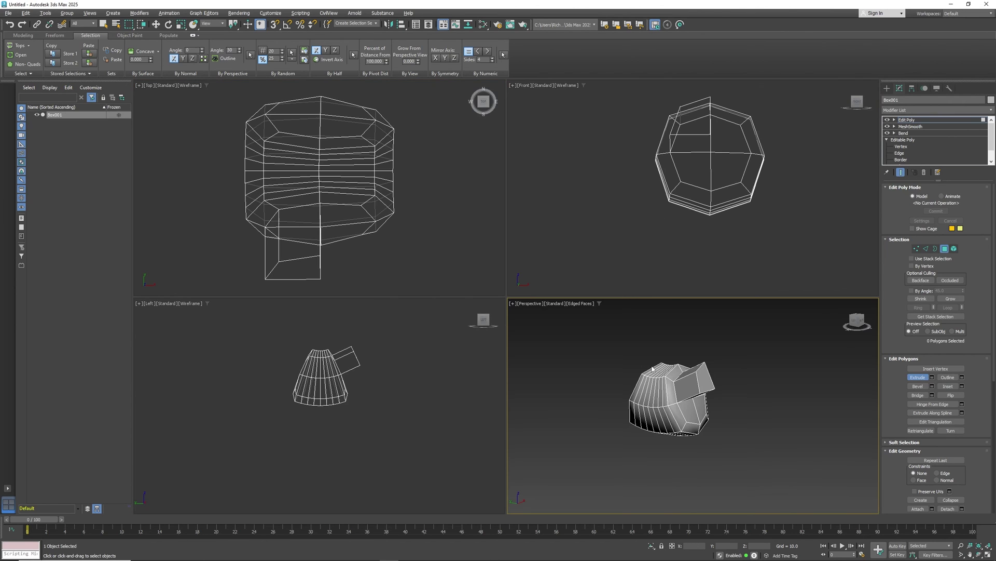
key(alt+w)
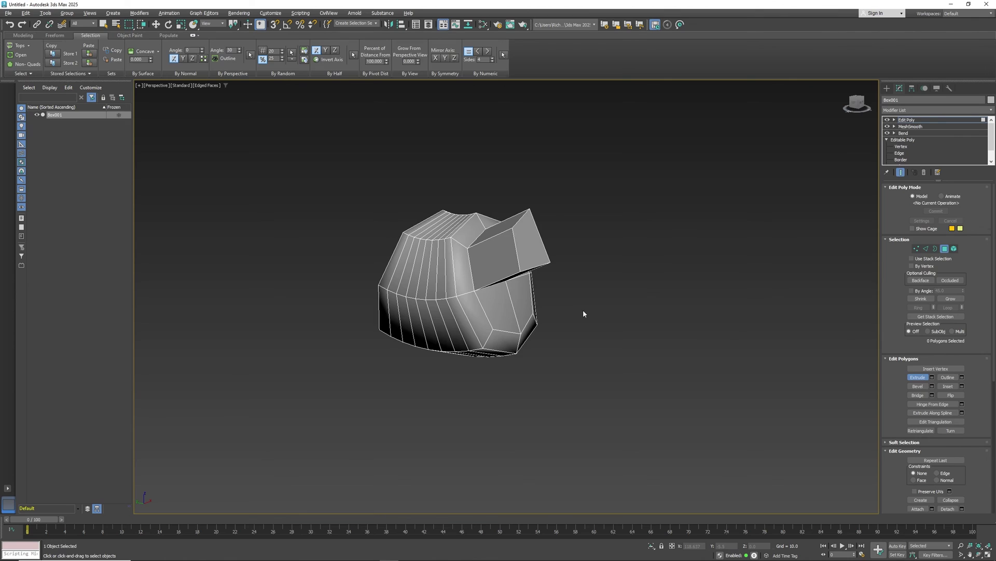